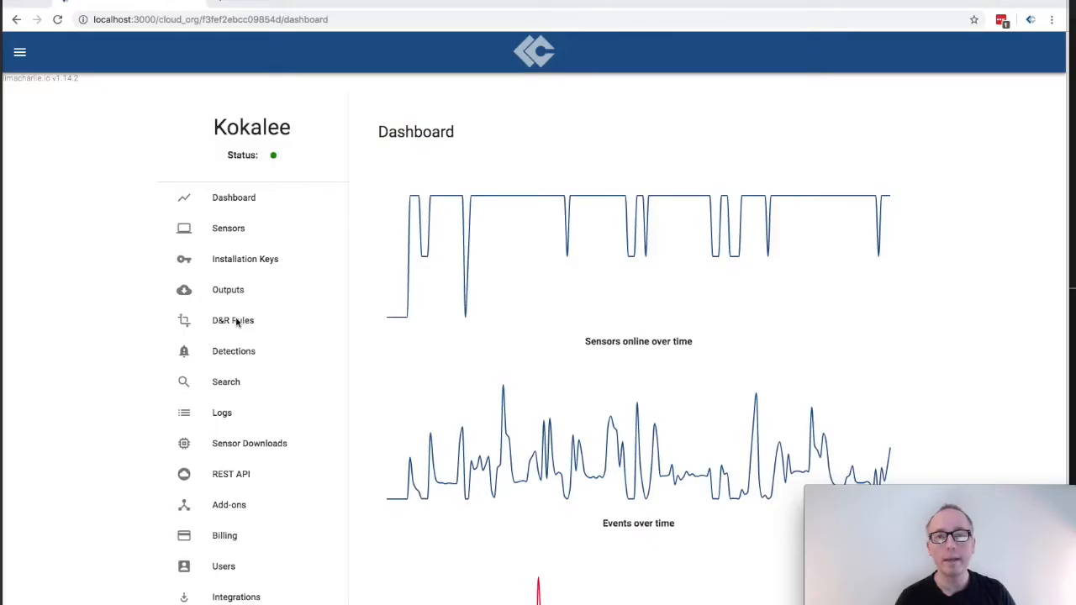
# Step: Start a new D&R rule and name it "Sample RUle"
pyautogui.click(234, 321)
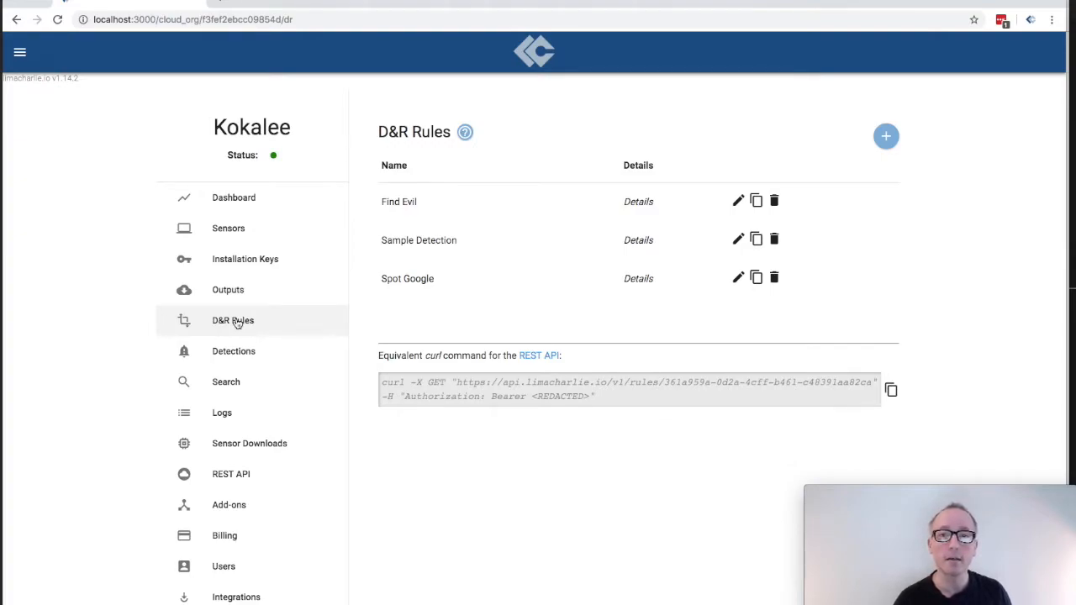
pyautogui.click(886, 138)
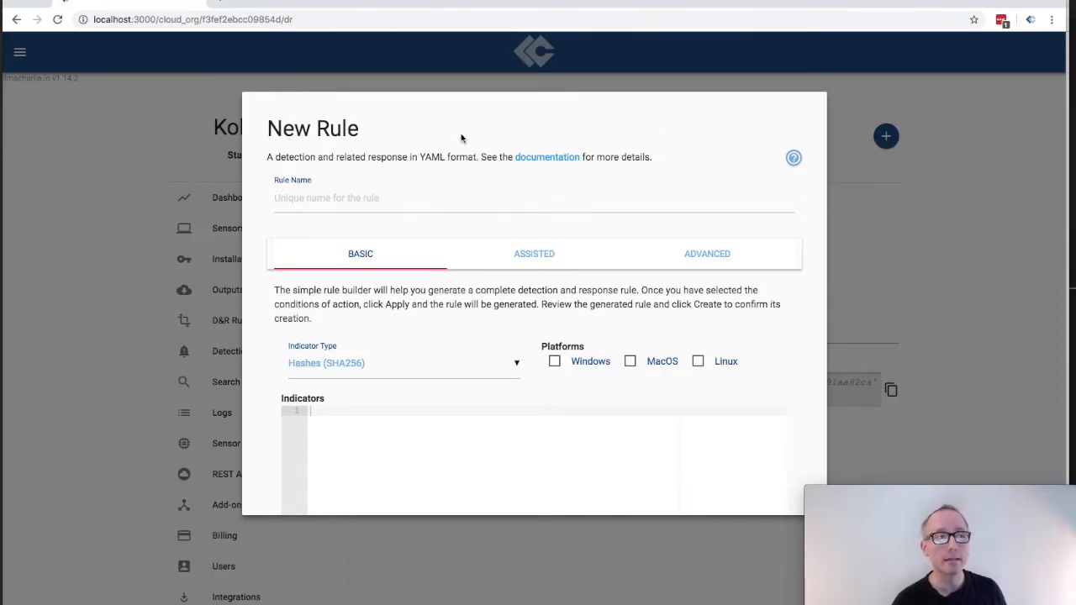
pyautogui.click(348, 198)
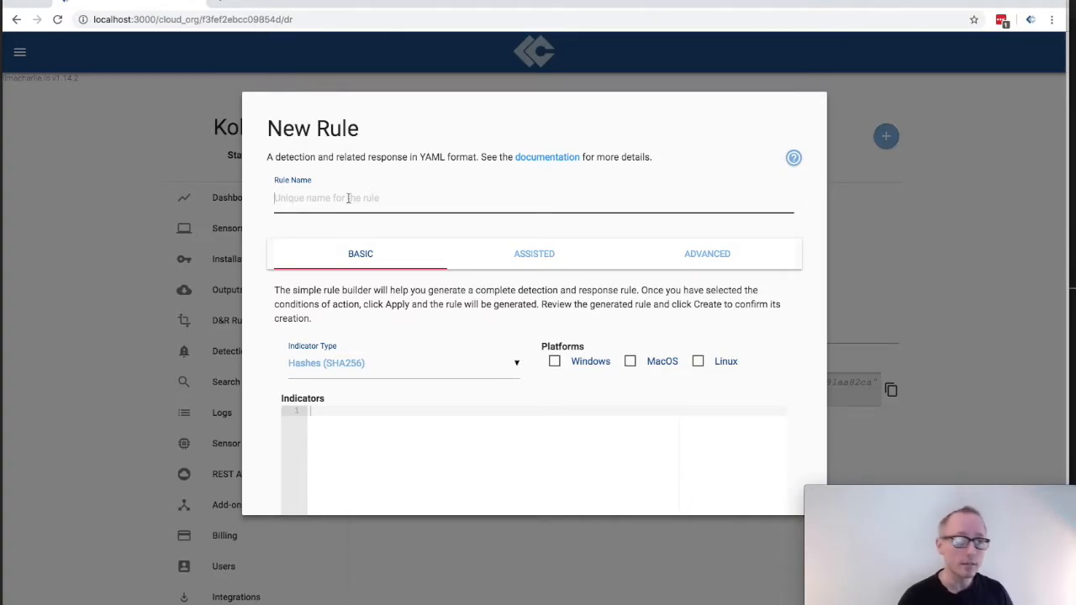
pyautogui.write('Sample RUle')
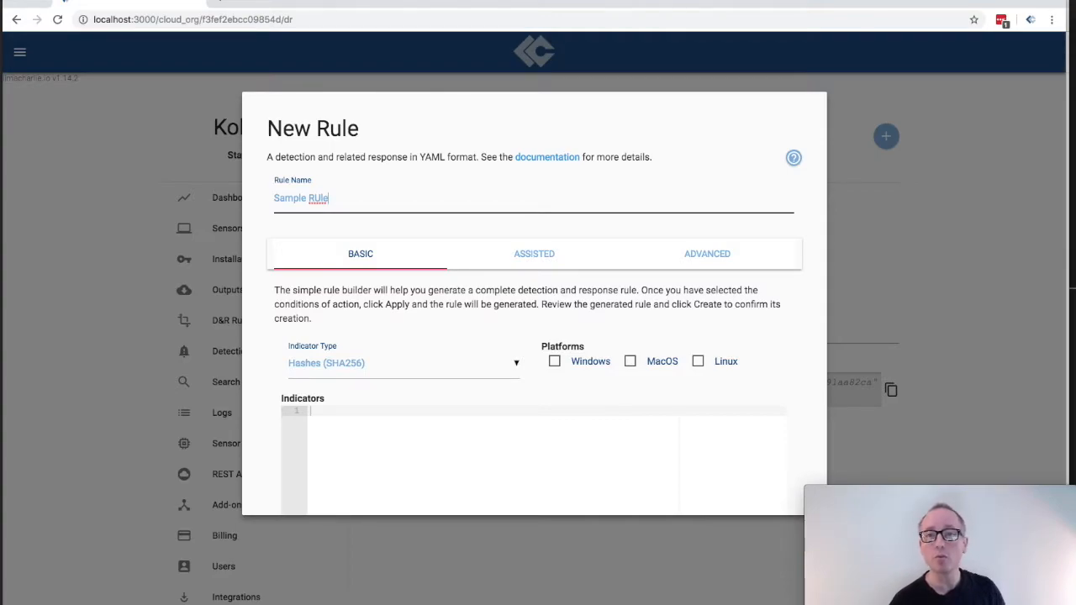
# Step: Set the rule's indicator type to Domain Names and list evil.com and reallyevil.com as indicators on separate lines
pyautogui.click(460, 377)
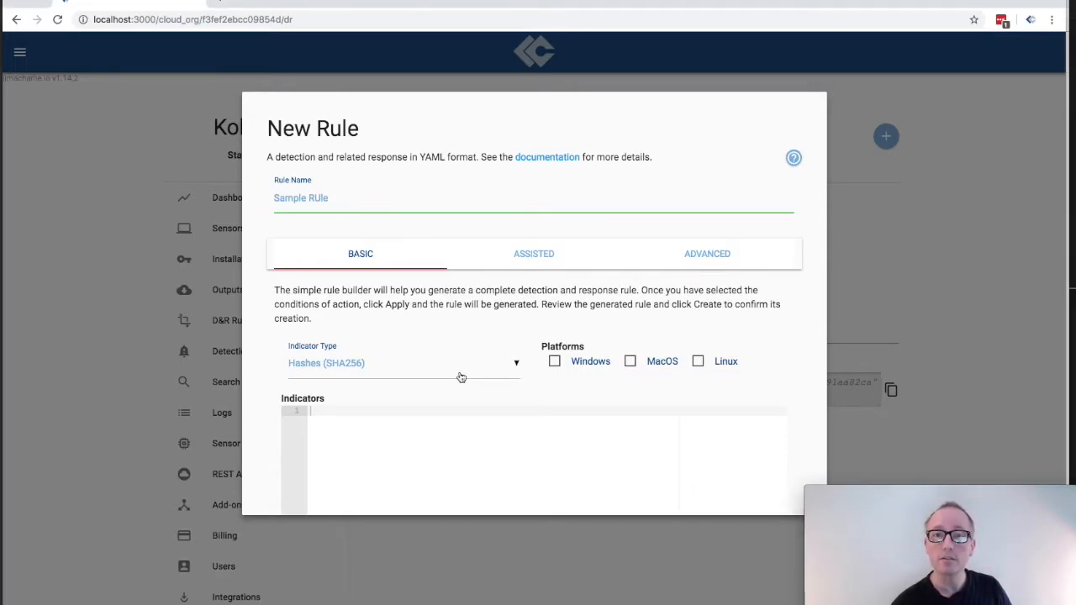
pyautogui.click(461, 378)
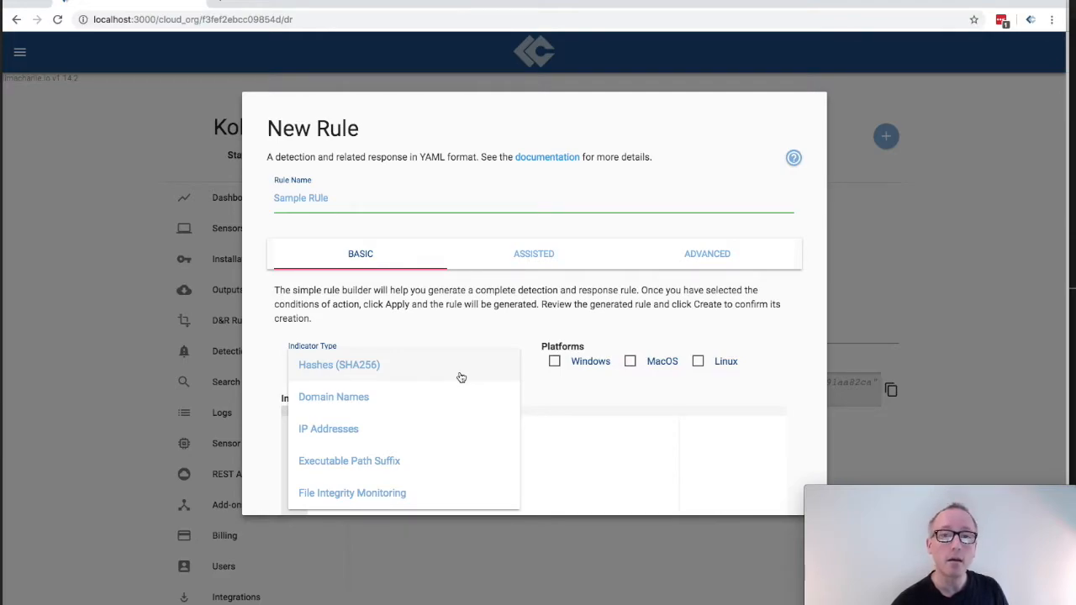
pyautogui.click(360, 398)
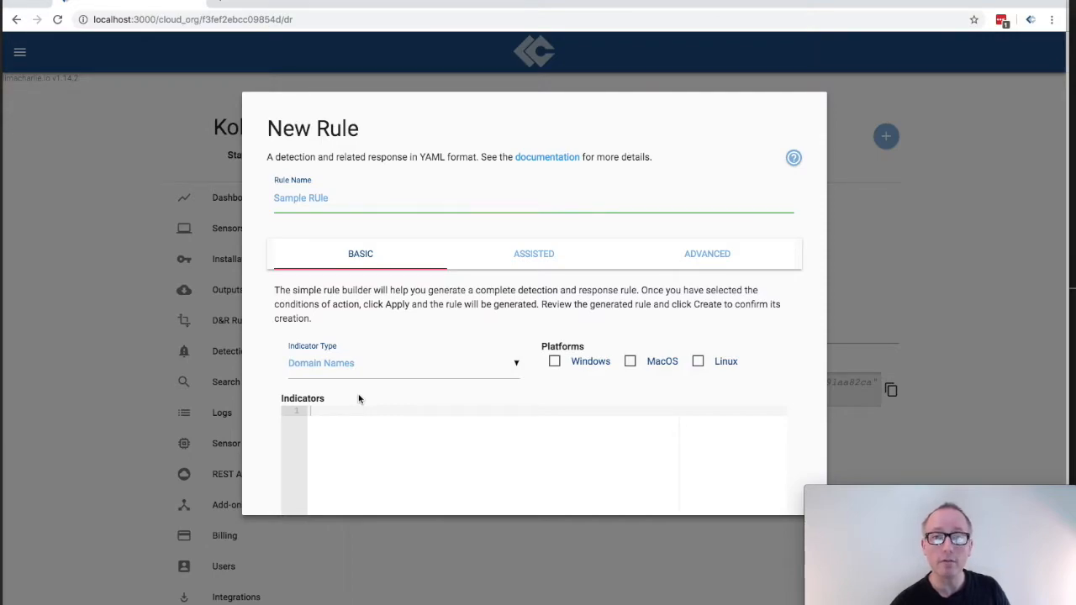
pyautogui.write('evil./')
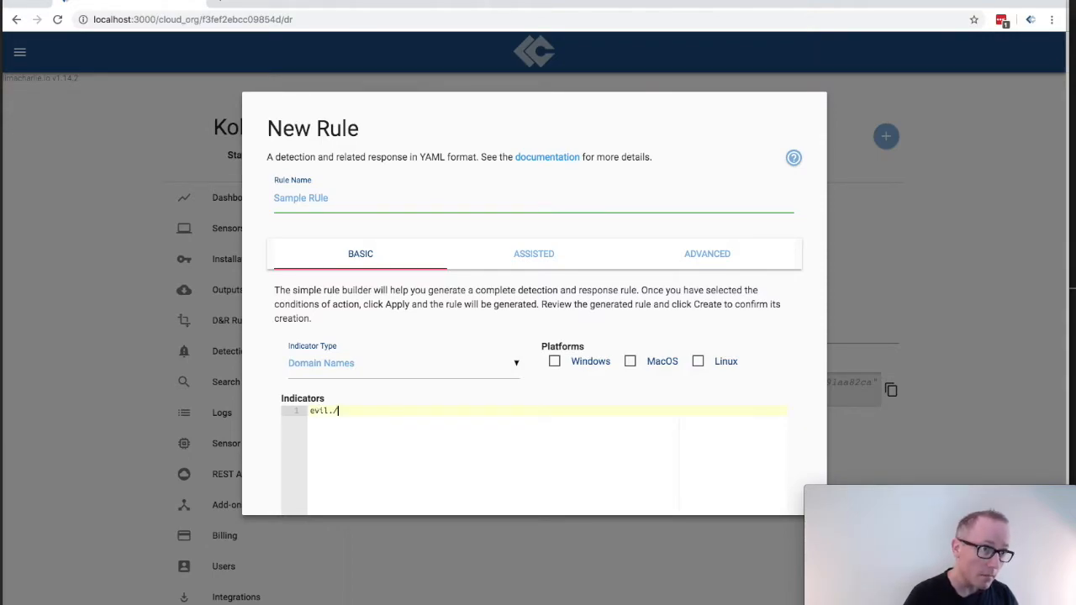
pyautogui.press('BackSpace')
pyautogui.write('com')
pyautogui.press('Return')
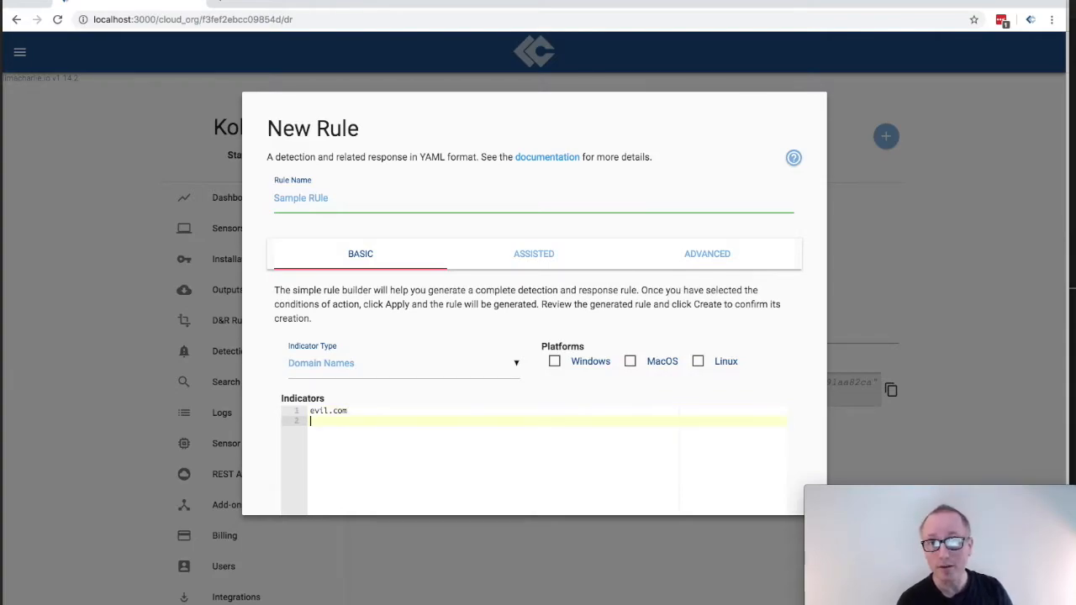
pyautogui.write('real')
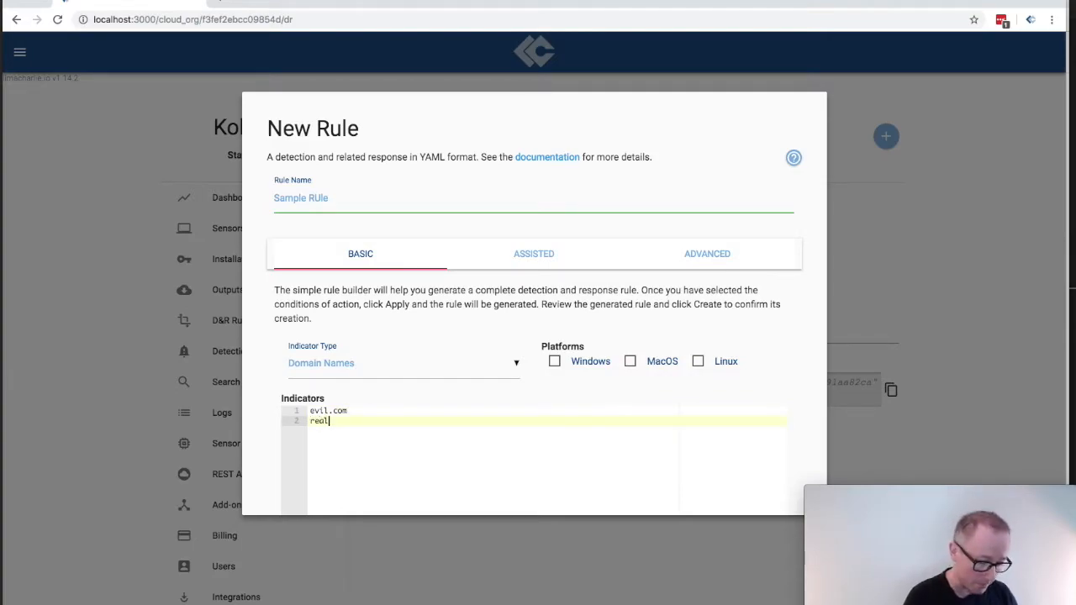
pyautogui.write('lyevil.com')
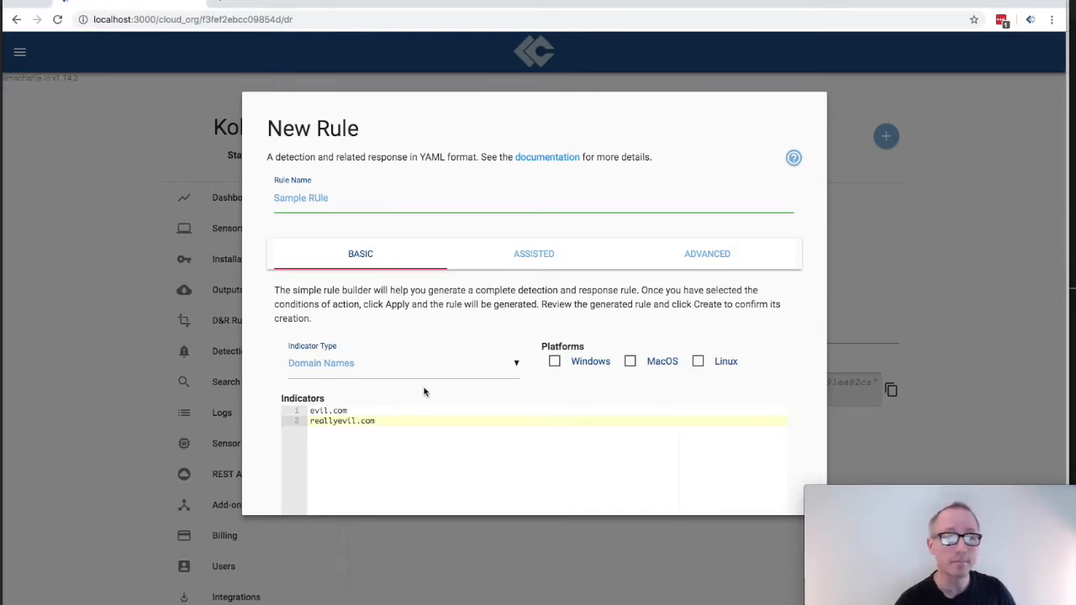
# Step: Enable Windows and MacOS as the rule's platforms
pyautogui.scroll(-1, 424, 388)
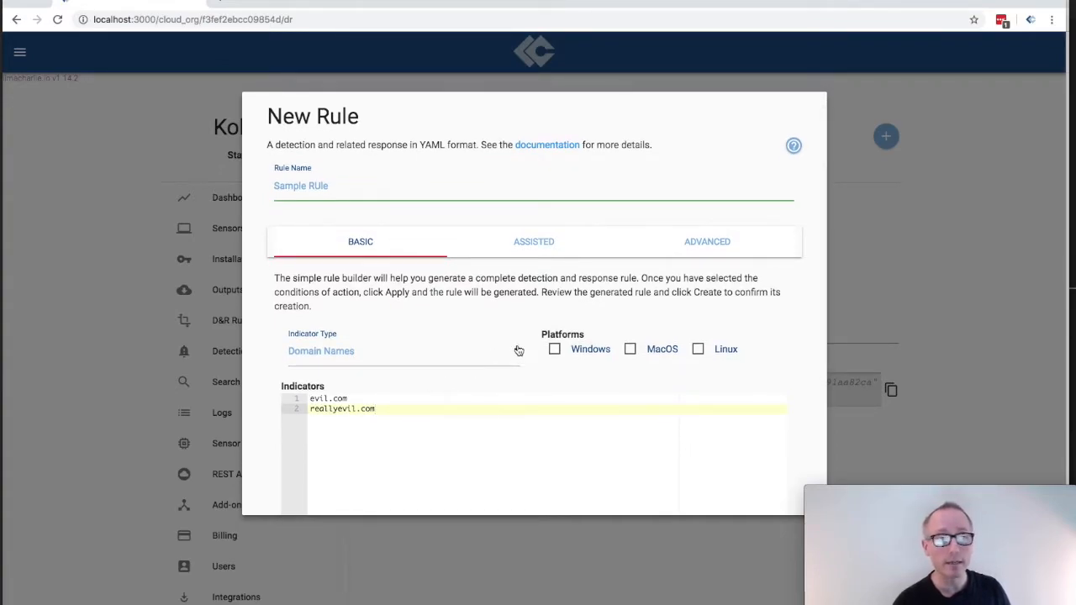
pyautogui.click(555, 351)
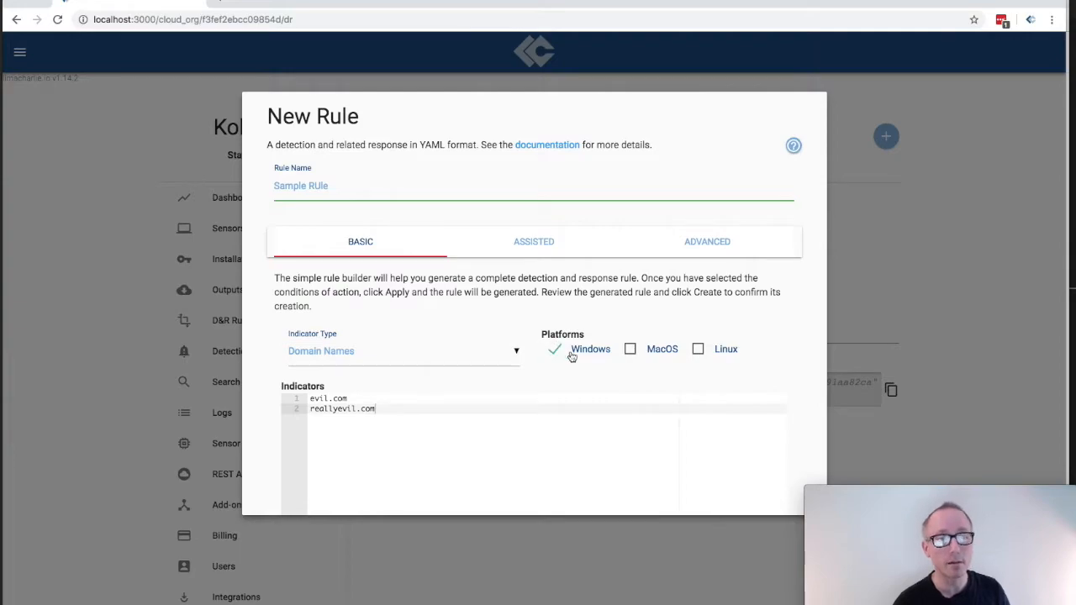
pyautogui.click(630, 351)
# Step: Choose Isolate and Report as the responses, then generate the rule and create it
pyautogui.scroll(-3, 535, 383)
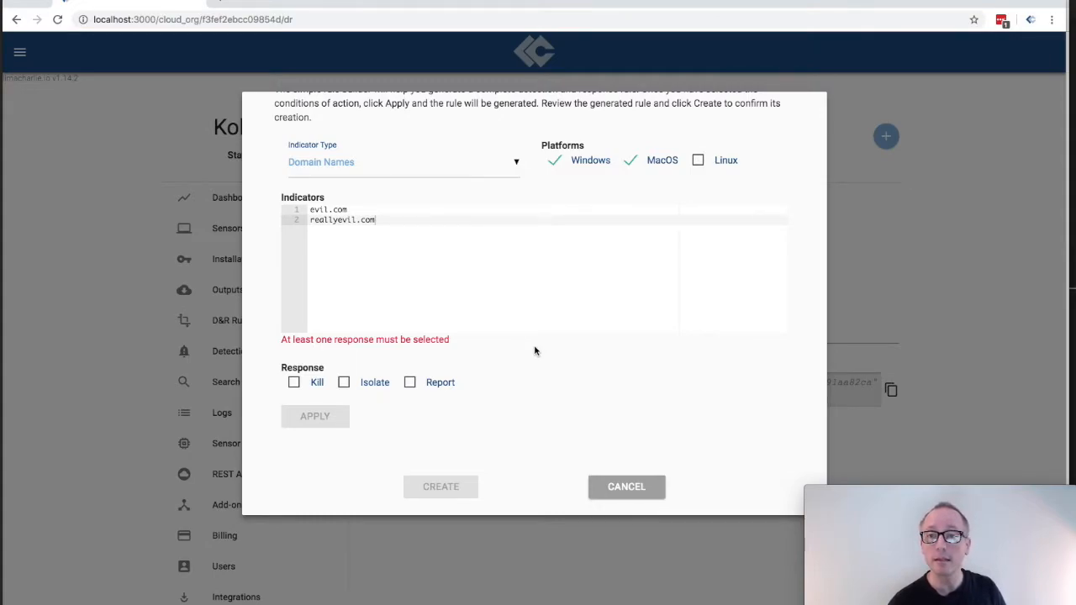
pyautogui.click(344, 382)
pyautogui.click(410, 384)
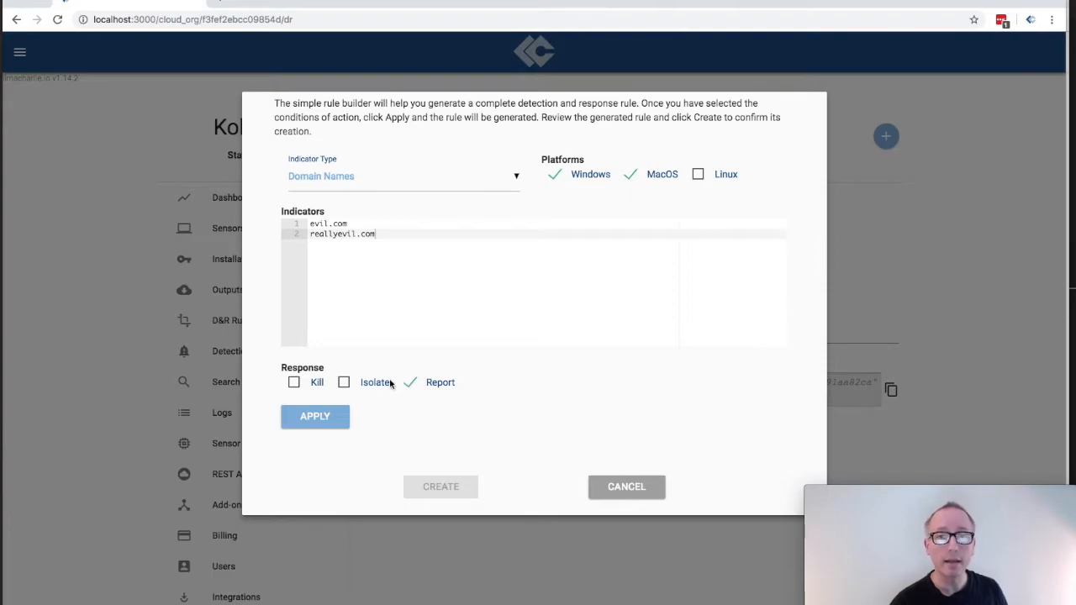
pyautogui.click(317, 415)
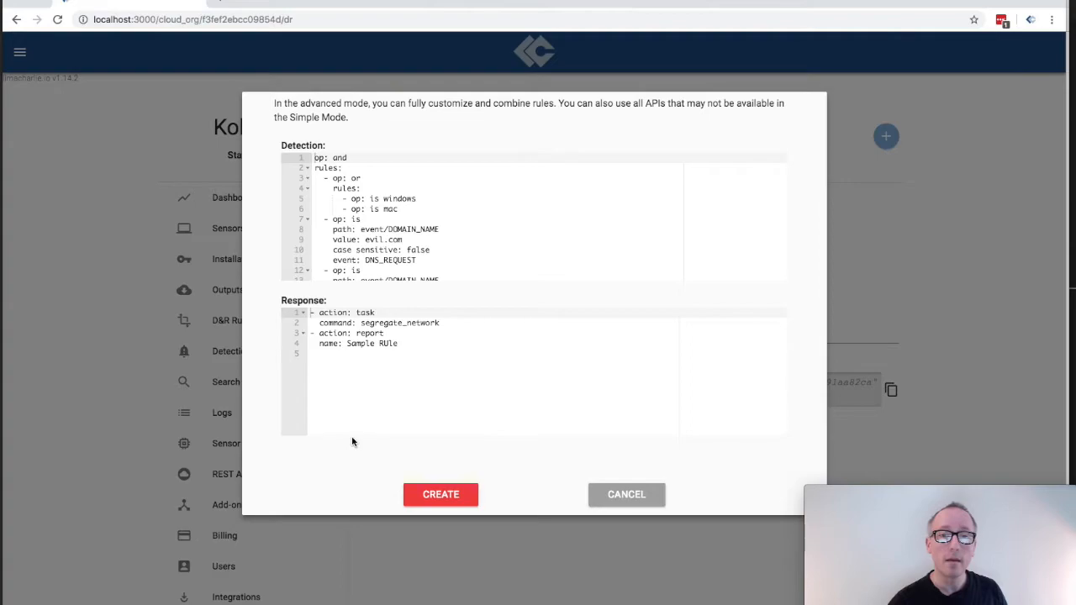
pyautogui.click(429, 497)
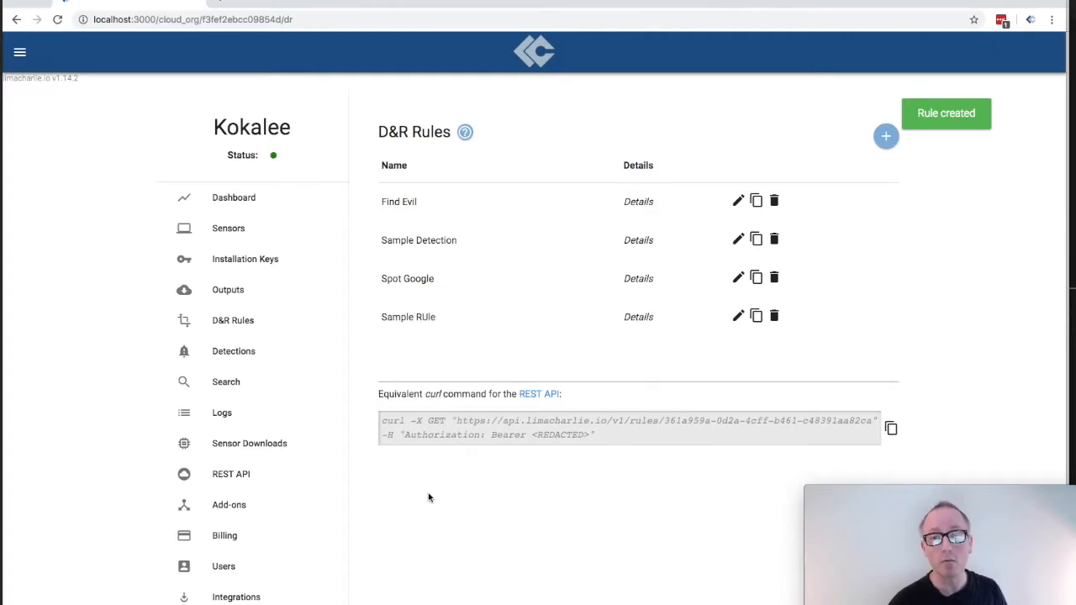
# Step: Start another new D&R rule in assisted mode and name it "Complex"
pyautogui.click(886, 137)
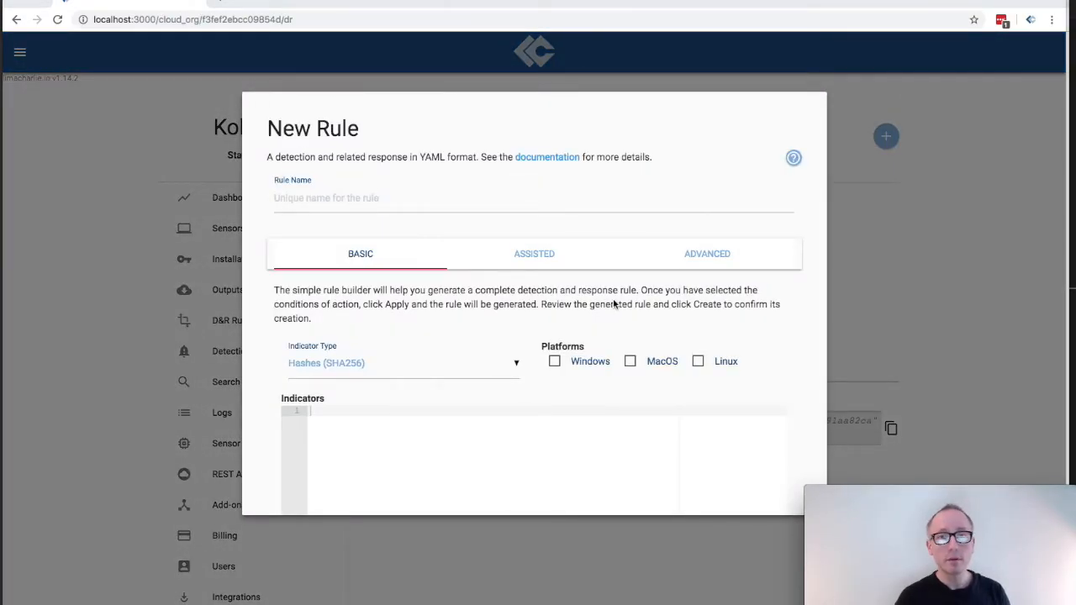
pyautogui.click(545, 256)
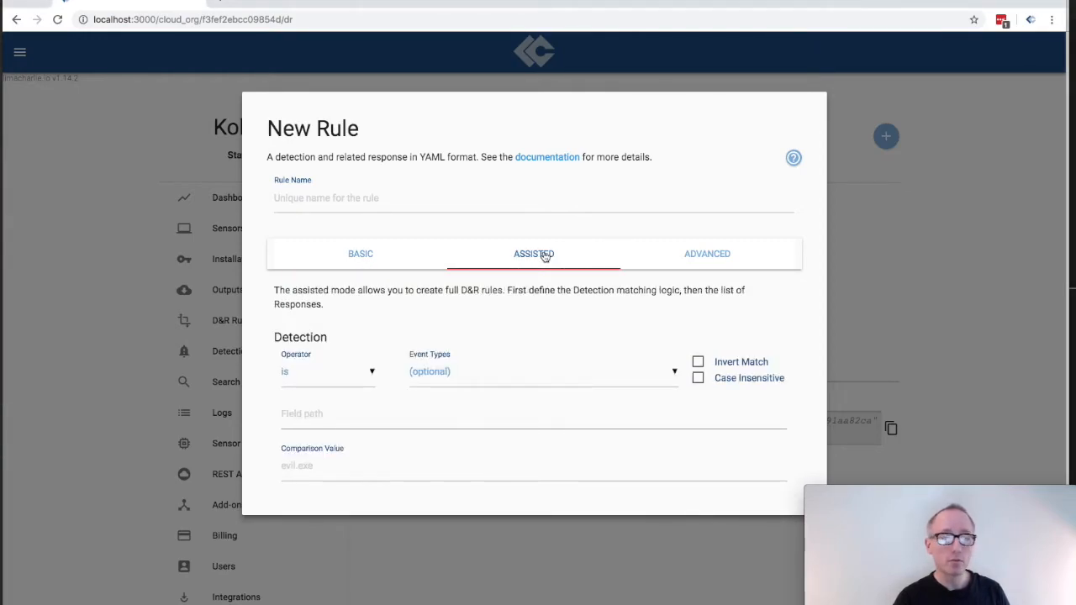
pyautogui.click(382, 201)
pyautogui.write('Complex')
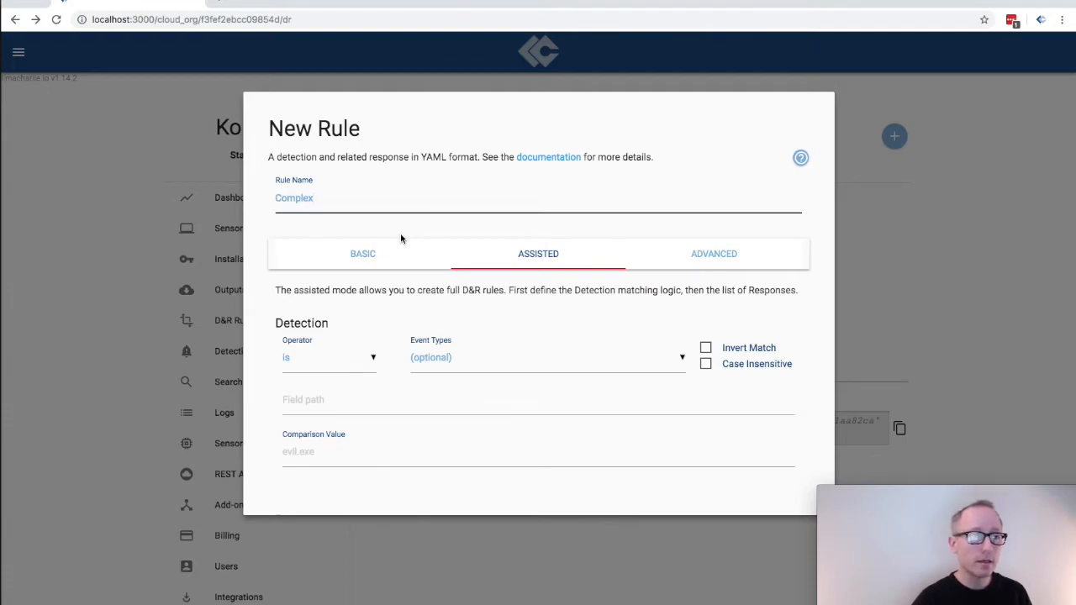
# Step: Set the main detection operator of the Complex rule to "and"
pyautogui.scroll(-1, 401, 239)
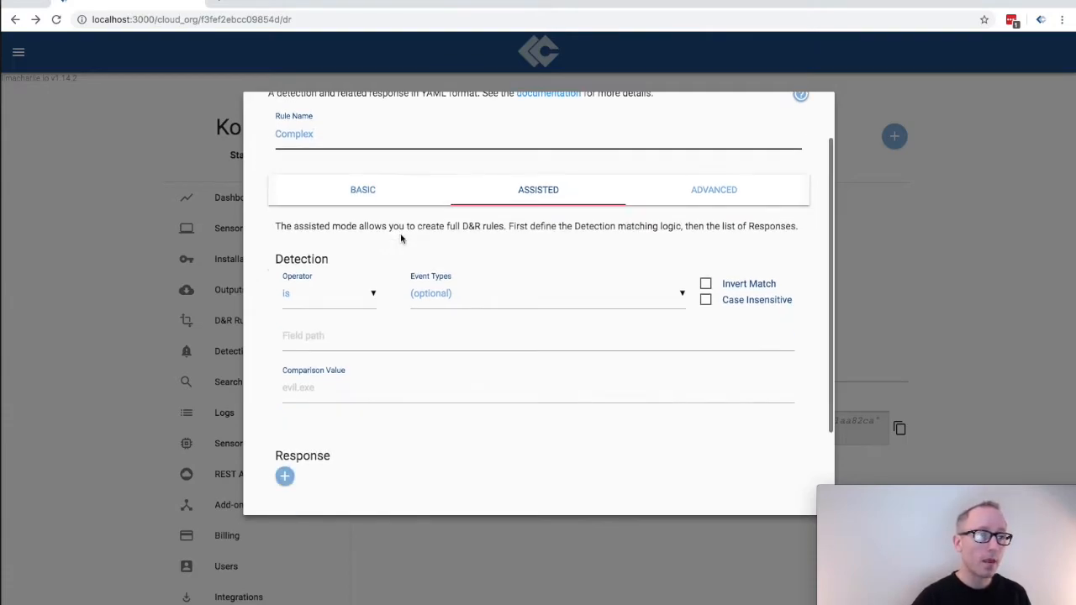
pyautogui.click(354, 288)
pyautogui.scroll(2, 328, 308)
pyautogui.click(329, 299)
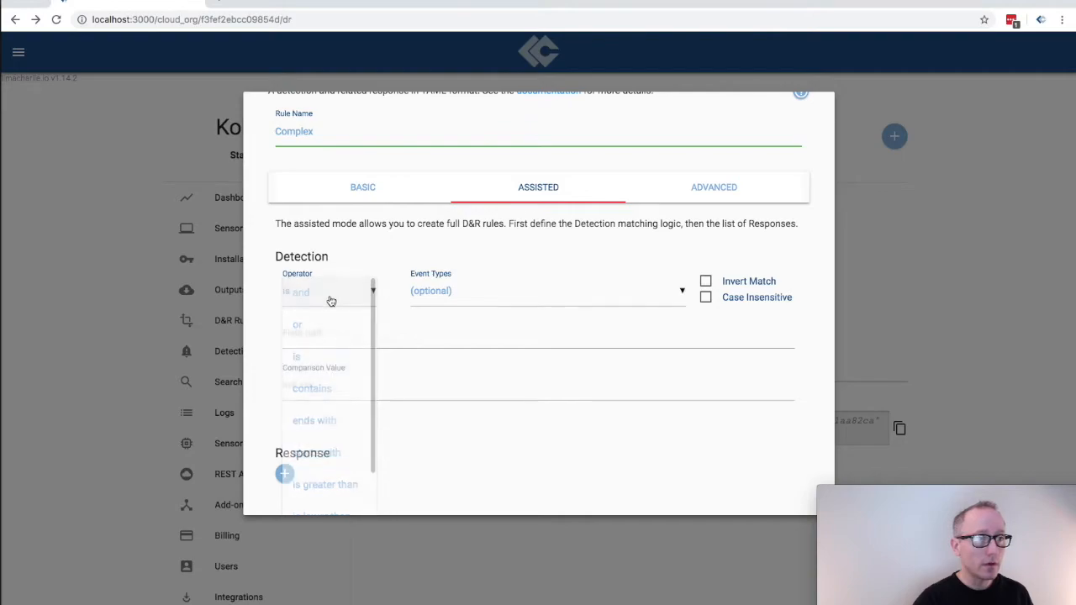
# Step: Choose NEW_PROCESS as the event type for the main "and" detection
pyautogui.click(418, 295)
pyautogui.scroll(-2, 429, 311)
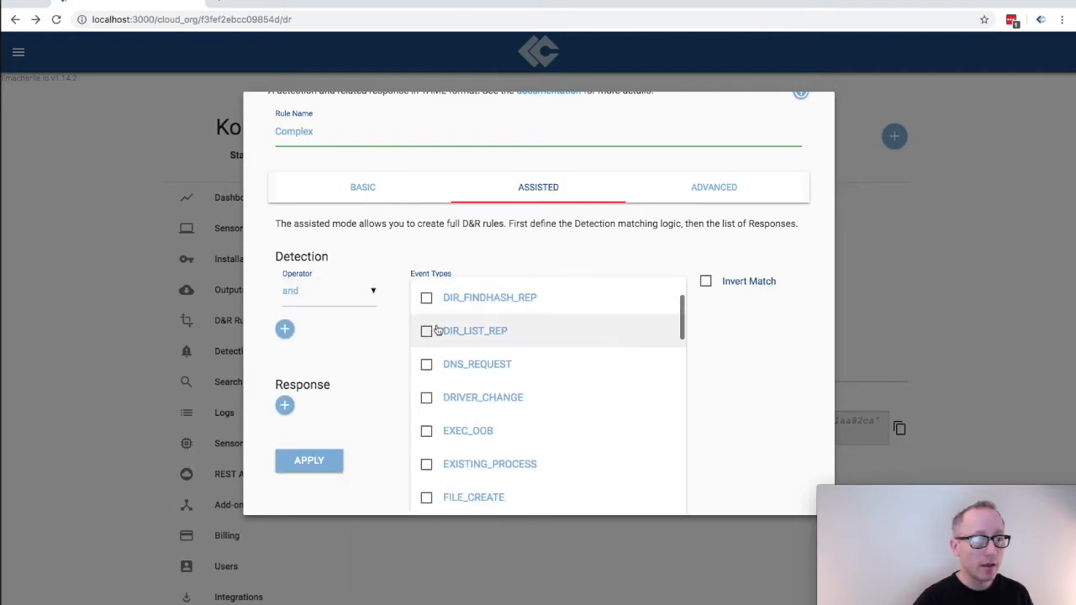
pyautogui.scroll(-5, 425, 323)
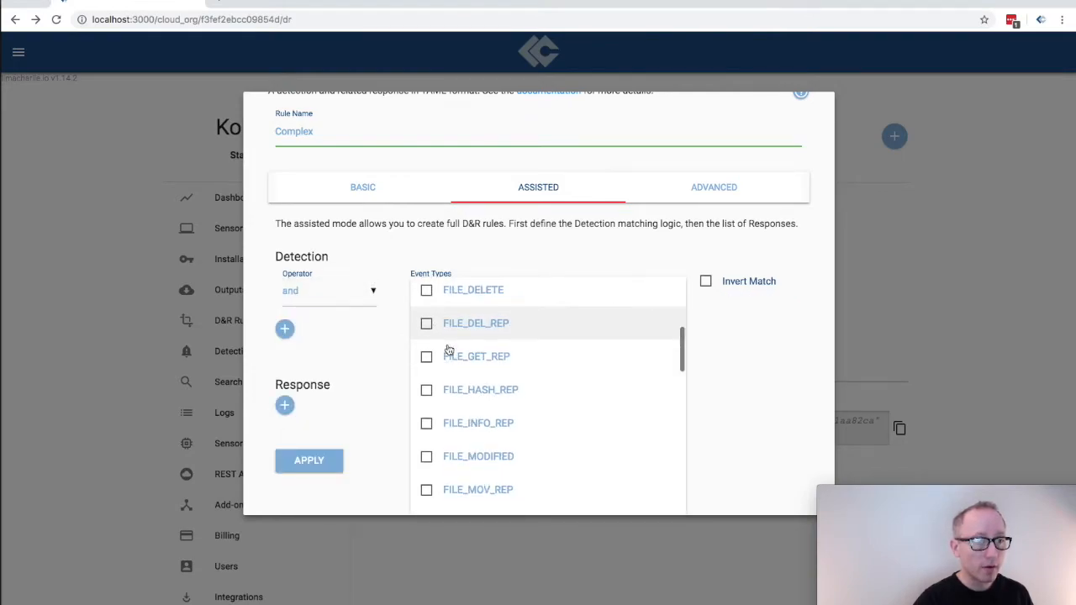
pyautogui.scroll(-5, 449, 350)
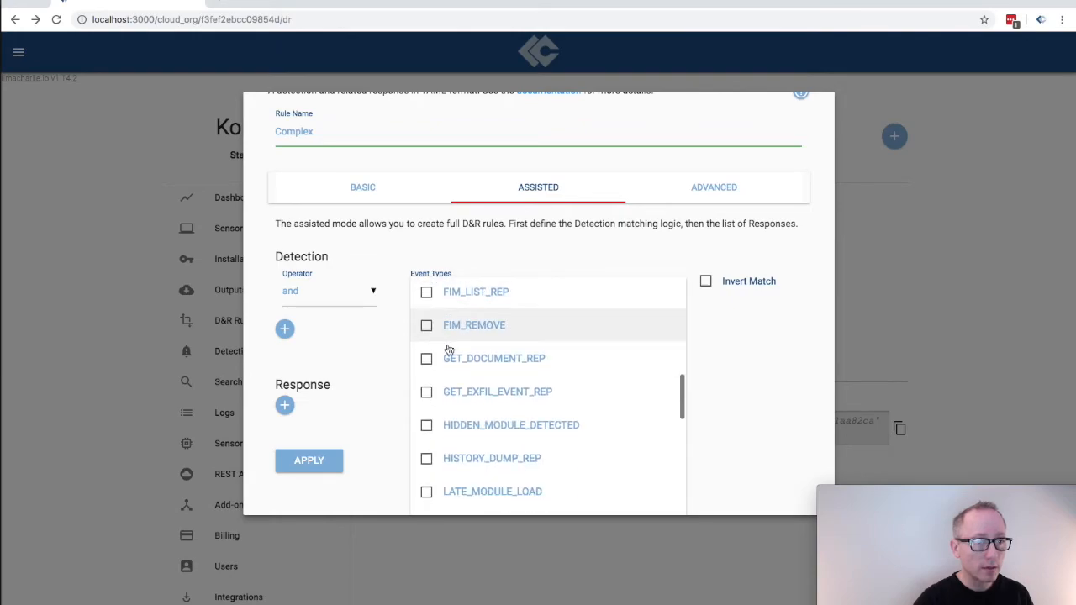
pyautogui.scroll(-5, 449, 350)
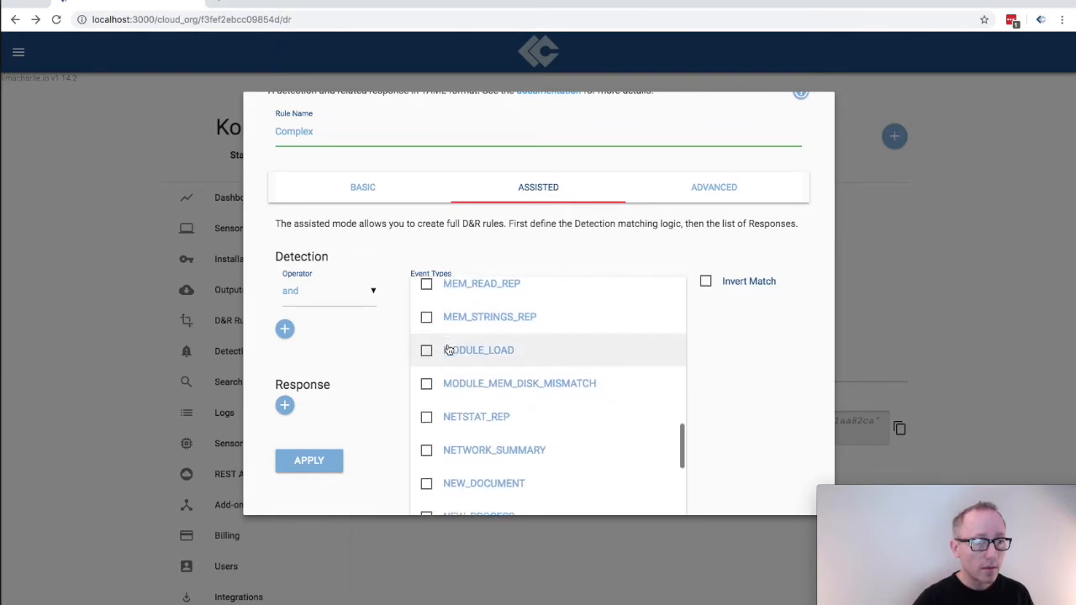
pyautogui.scroll(-1, 449, 350)
pyautogui.click(426, 454)
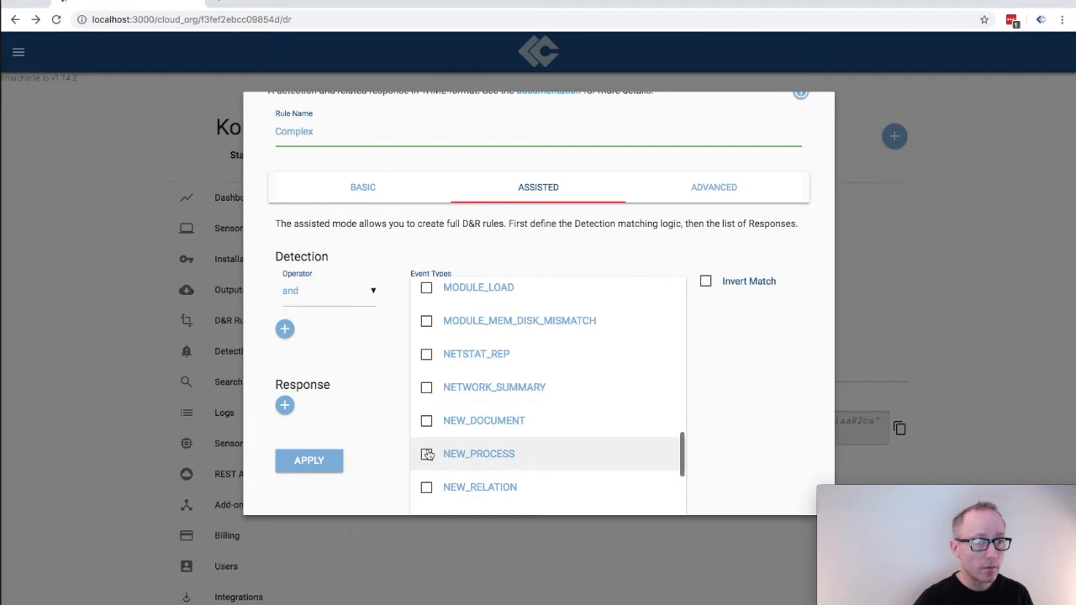
pyautogui.click(387, 366)
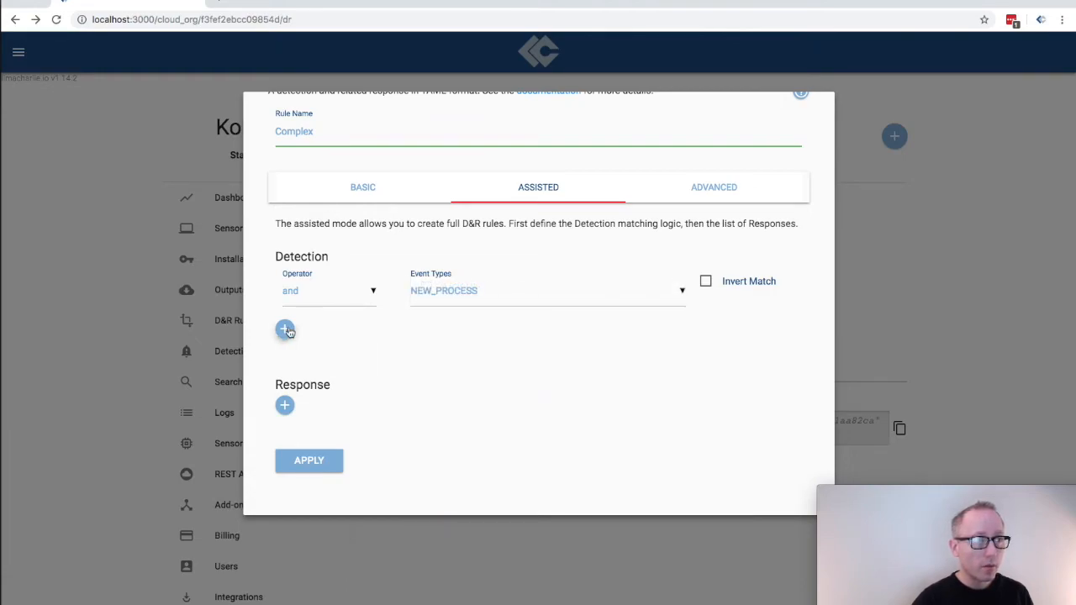
# Step: Add a first condition under the "and" detection with the operator "is windows"
pyautogui.click(285, 329)
pyautogui.click(370, 387)
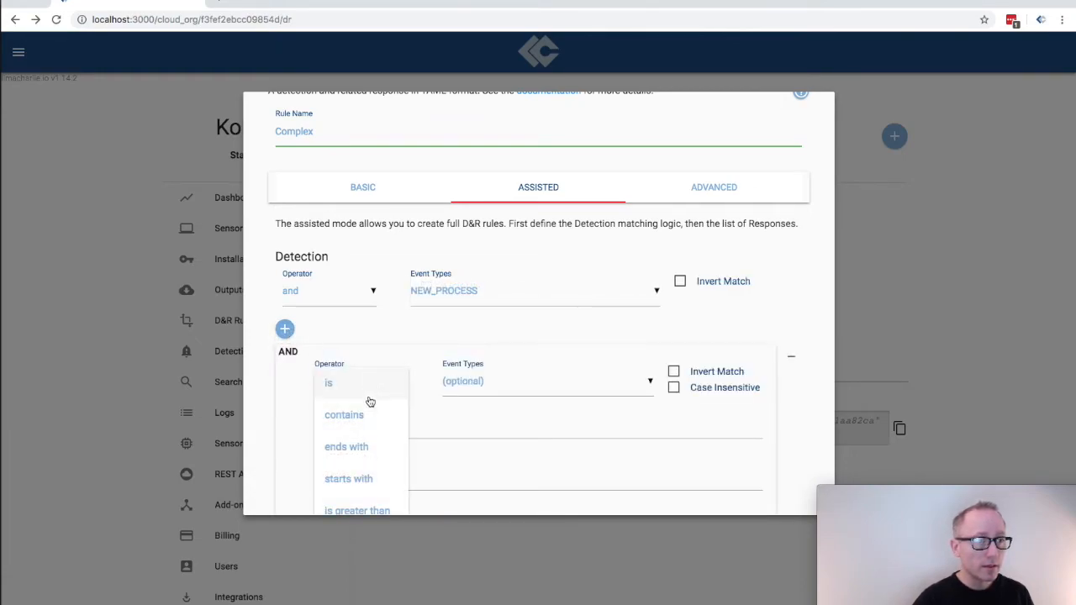
pyautogui.scroll(-2, 369, 413)
pyautogui.scroll(-1, 368, 413)
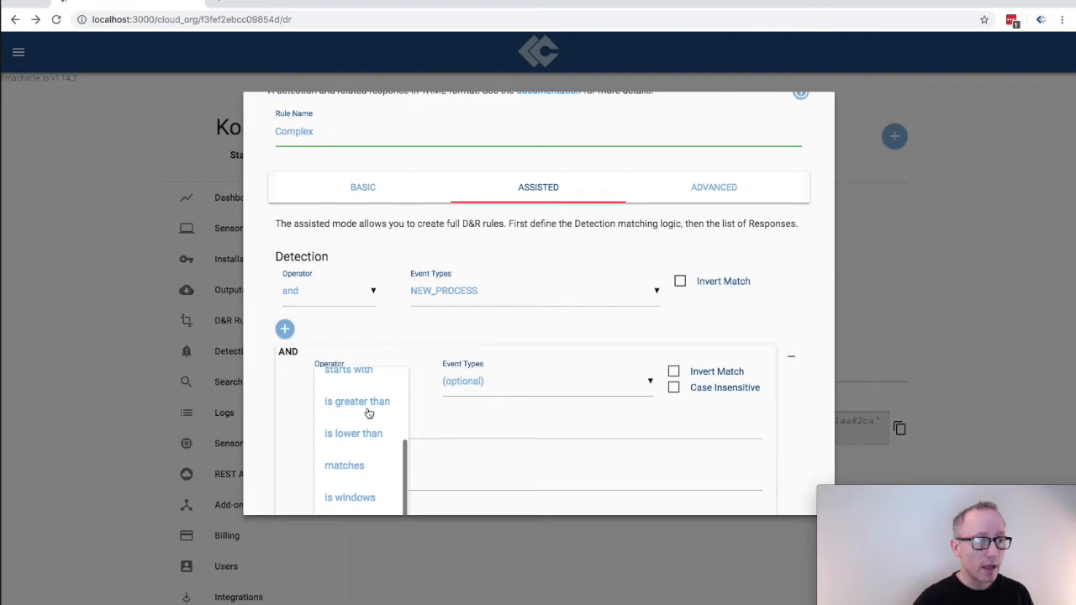
pyautogui.click(362, 489)
# Step: Add a second condition under the main "and" detection and set its operator to "or"
pyautogui.scroll(-1, 412, 364)
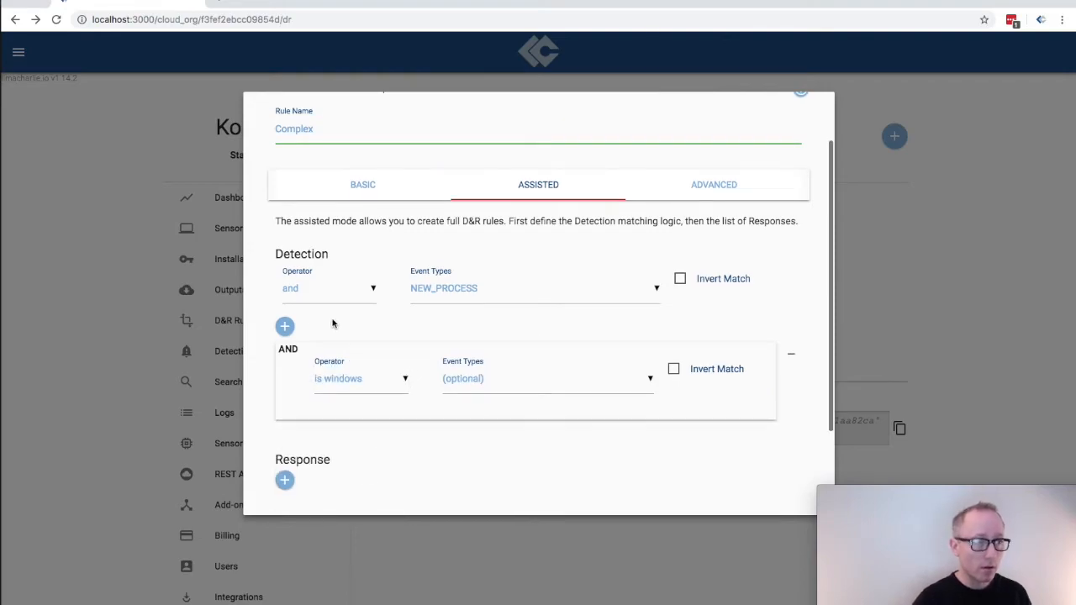
pyautogui.click(286, 327)
pyautogui.scroll(-2, 320, 313)
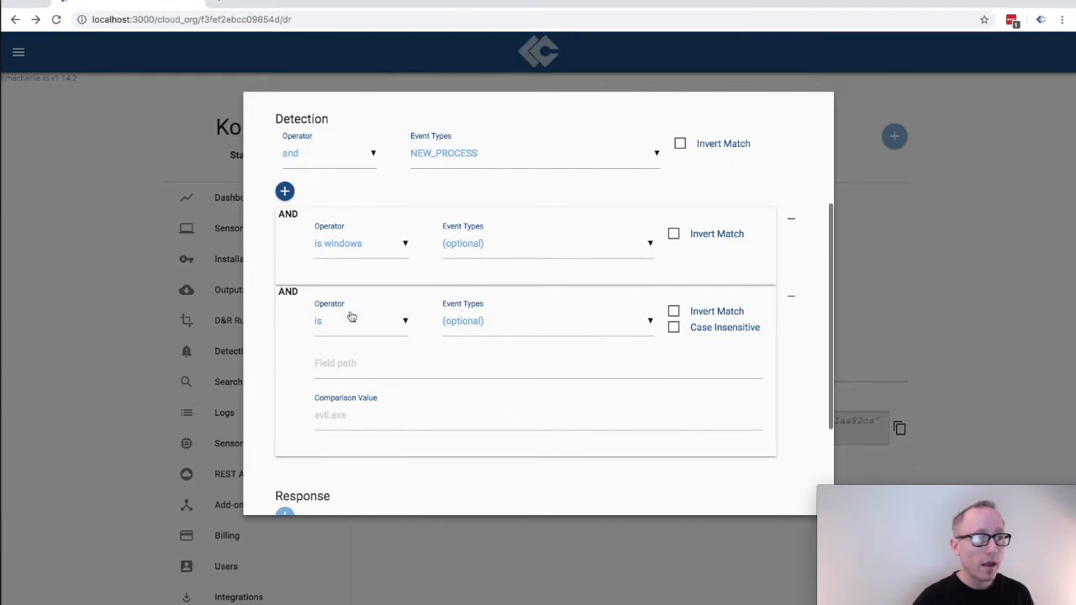
pyautogui.click(357, 325)
pyautogui.scroll(2, 358, 345)
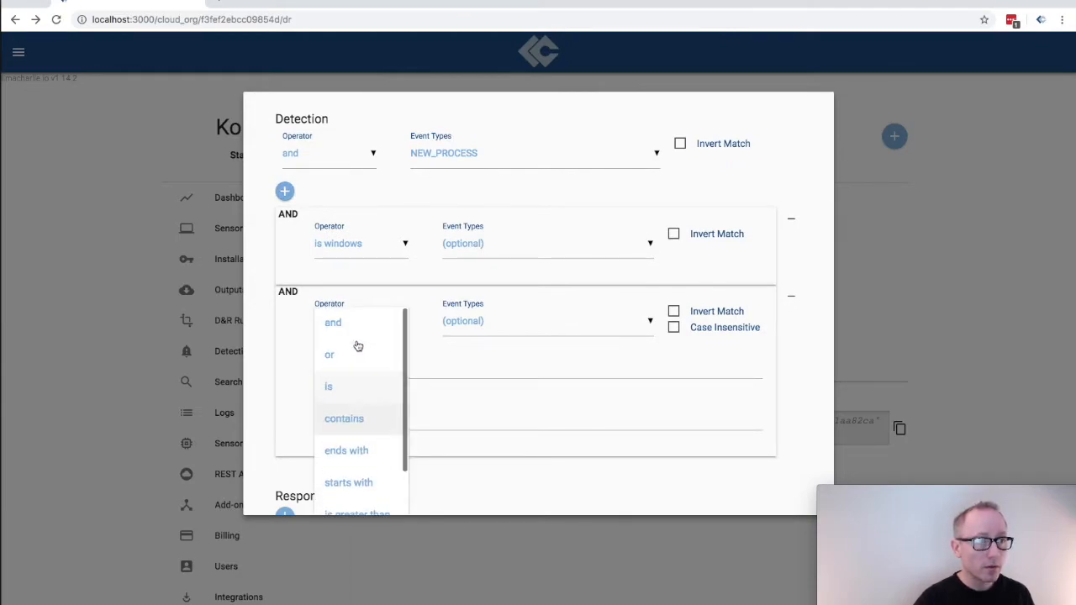
pyautogui.scroll(1, 357, 346)
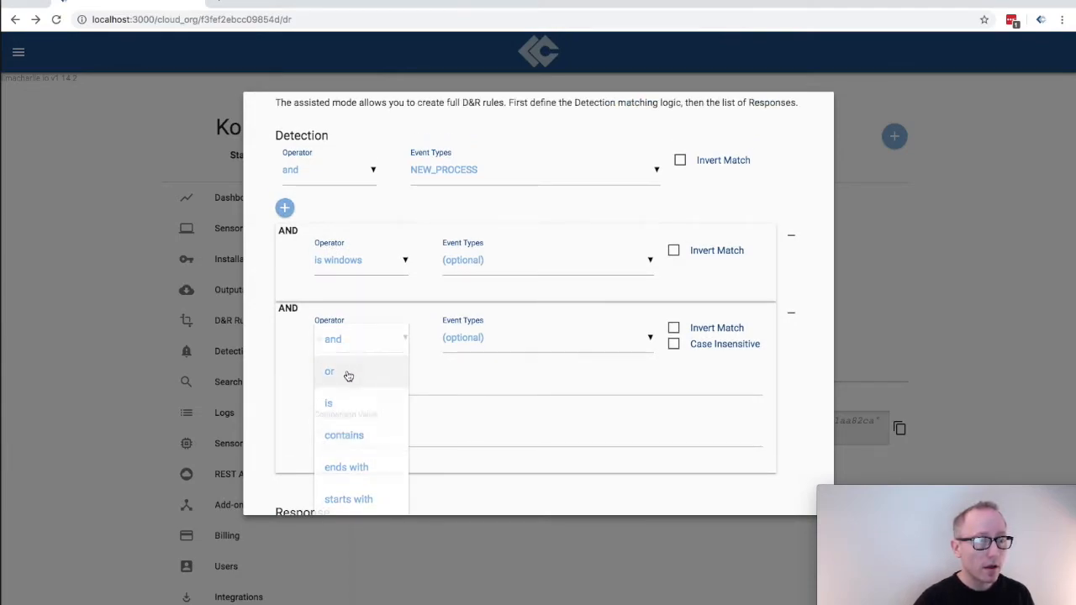
pyautogui.click(346, 375)
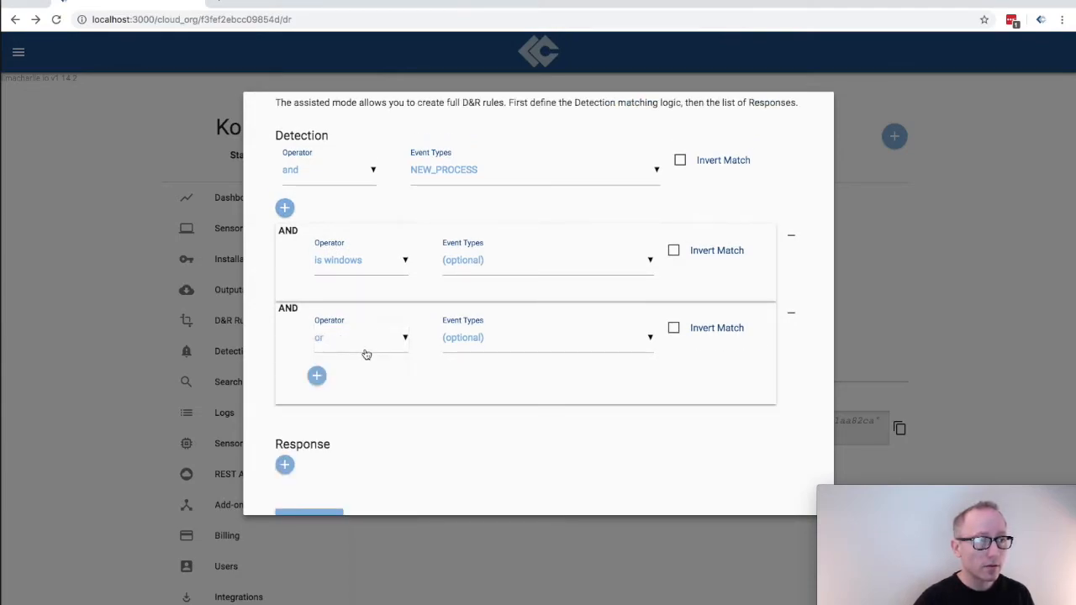
# Step: Add a condition under the nested "or" with operator "is", field path event/FILE_PATH and comparison value evil.exe
pyautogui.click(316, 377)
pyautogui.scroll(-2, 372, 424)
pyautogui.click(376, 415)
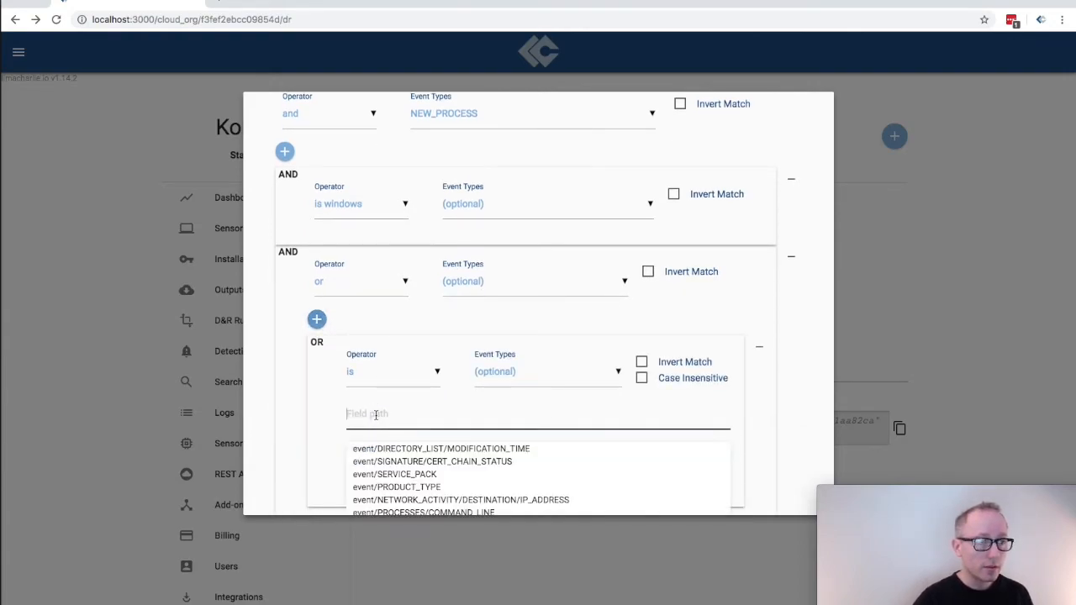
pyautogui.write('event/FILE_PATH')
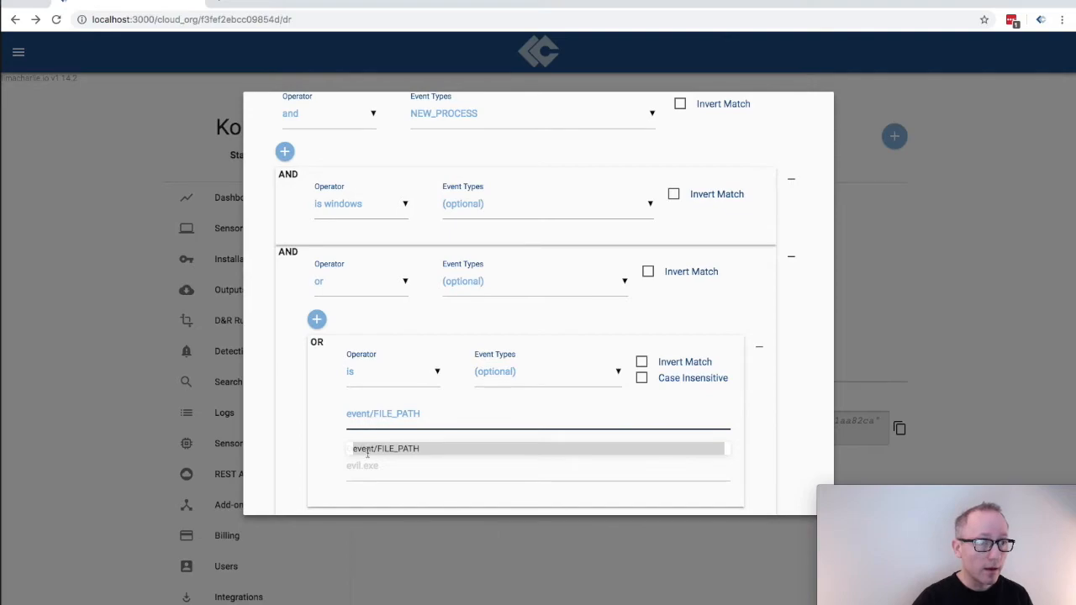
pyautogui.click(366, 467)
pyautogui.write('evil.exe')
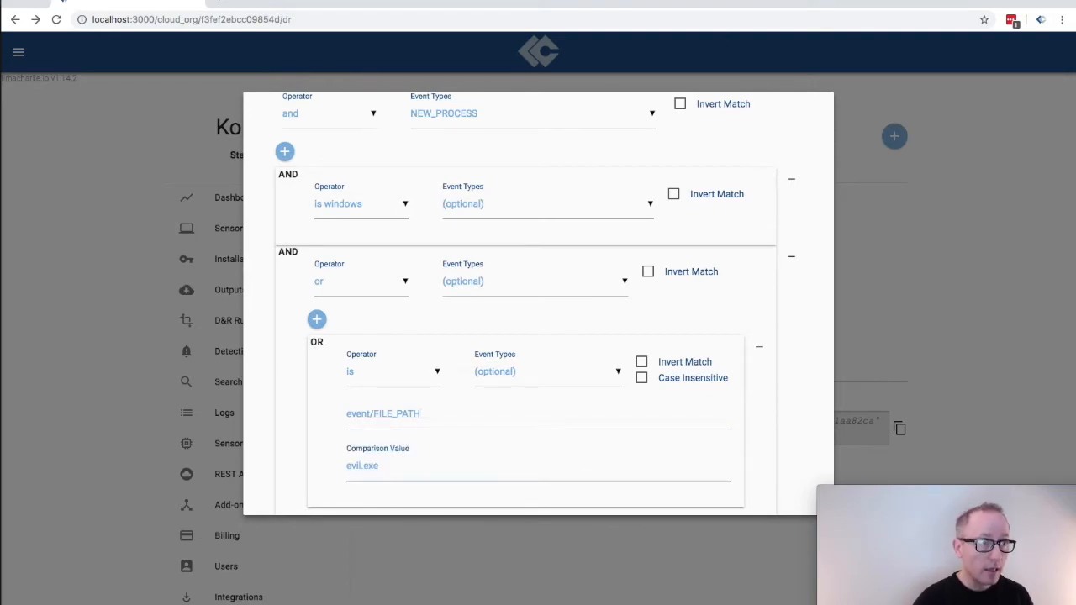
# Step: Add a second condition under the nested "or" with operator "ends with", field path event/FILE_PATH and comparison value reallyevil.exe
pyautogui.click(317, 319)
pyautogui.scroll(-1, 347, 332)
pyautogui.scroll(-5, 347, 329)
pyautogui.click(421, 244)
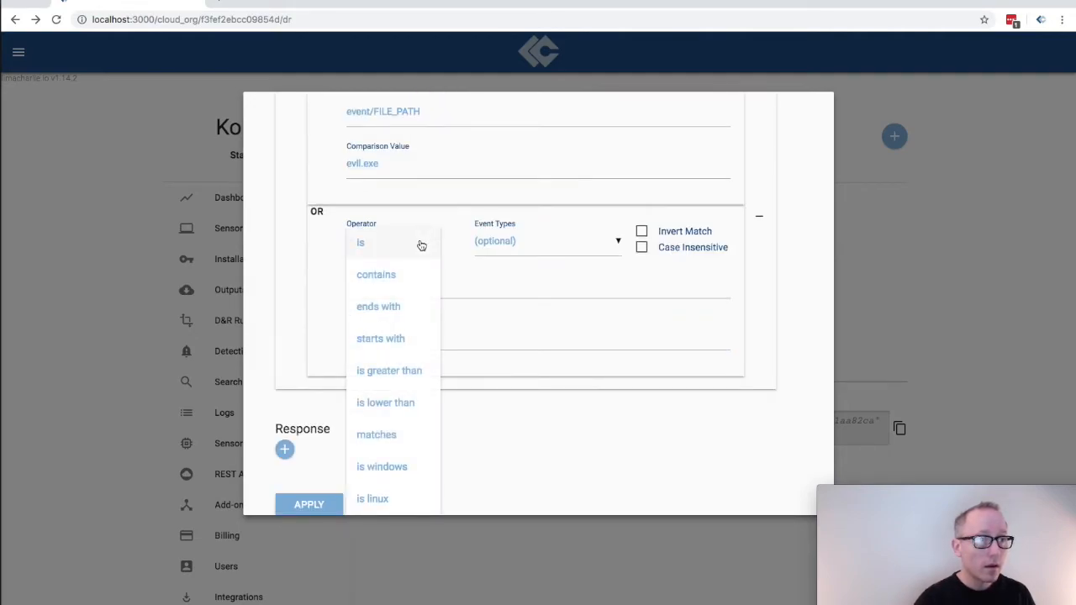
pyautogui.click(406, 307)
pyautogui.click(413, 286)
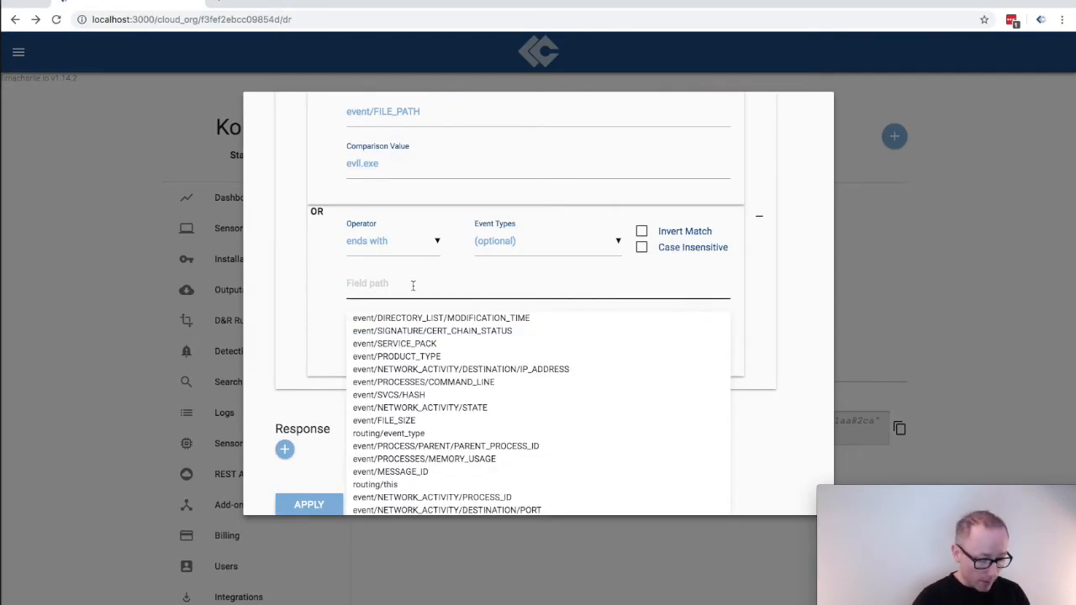
pyautogui.write('event/FILE_PATH')
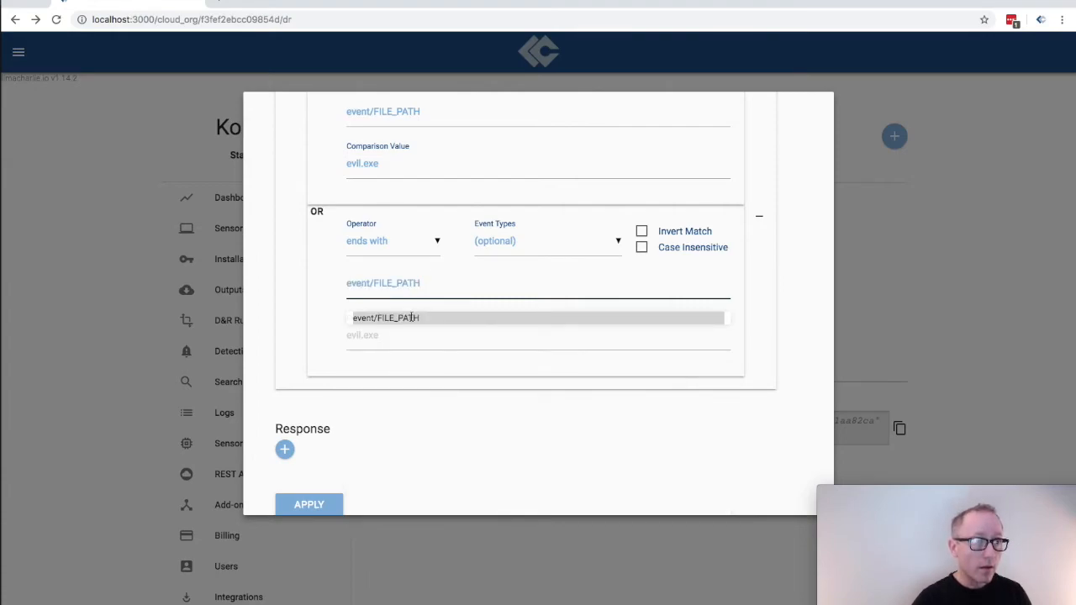
pyautogui.click(410, 317)
pyautogui.click(389, 338)
pyautogui.write('reallyevi')
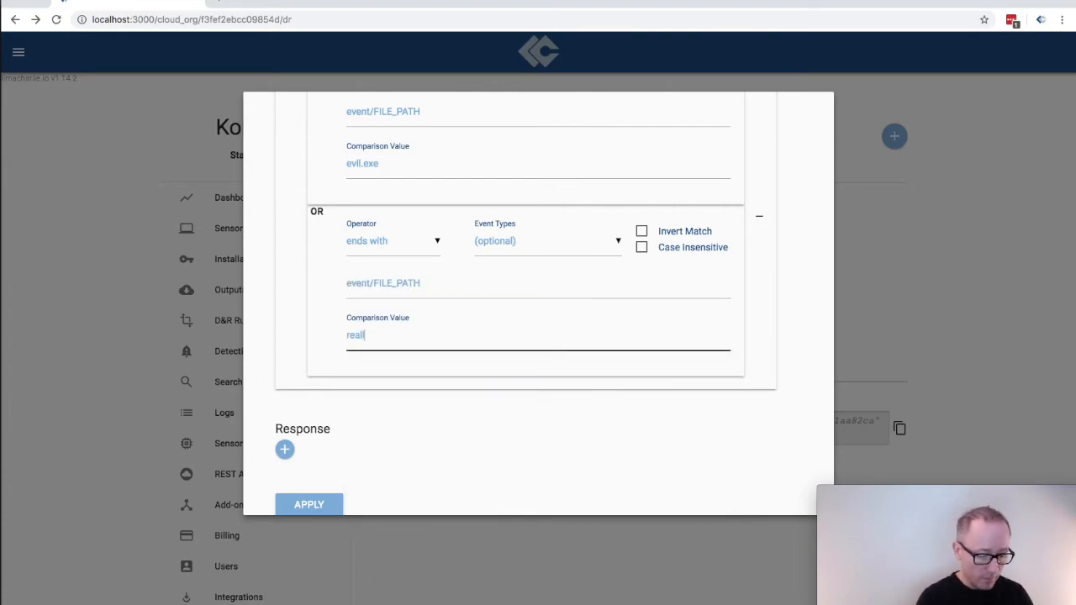
pyautogui.write('.exe')
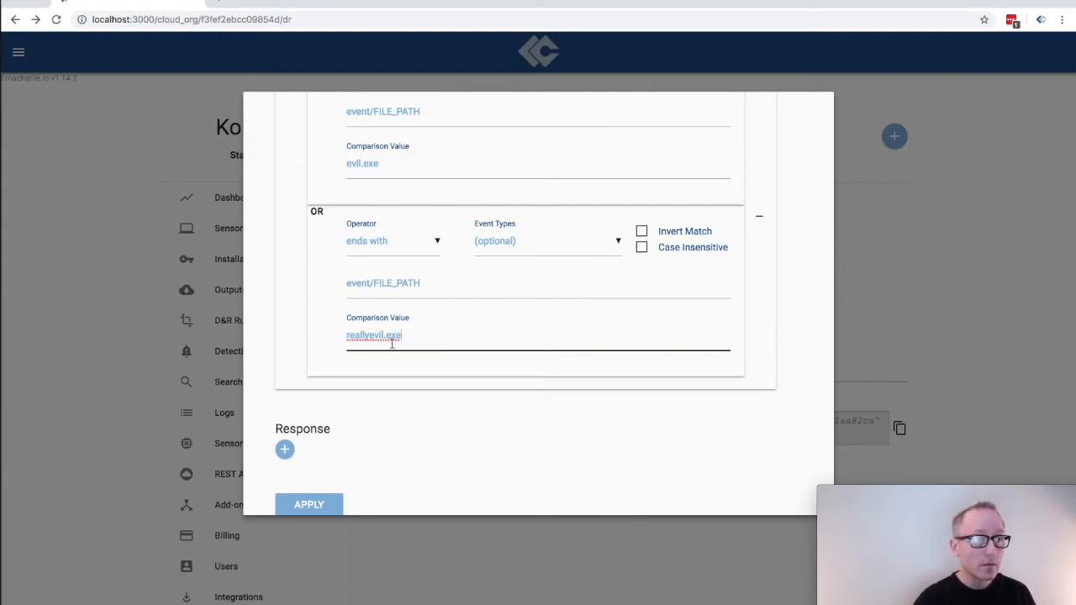
# Step: Review the detection logic from the main "and" operator through the nested "or" conditions
pyautogui.scroll(3, 391, 344)
pyautogui.scroll(3, 393, 343)
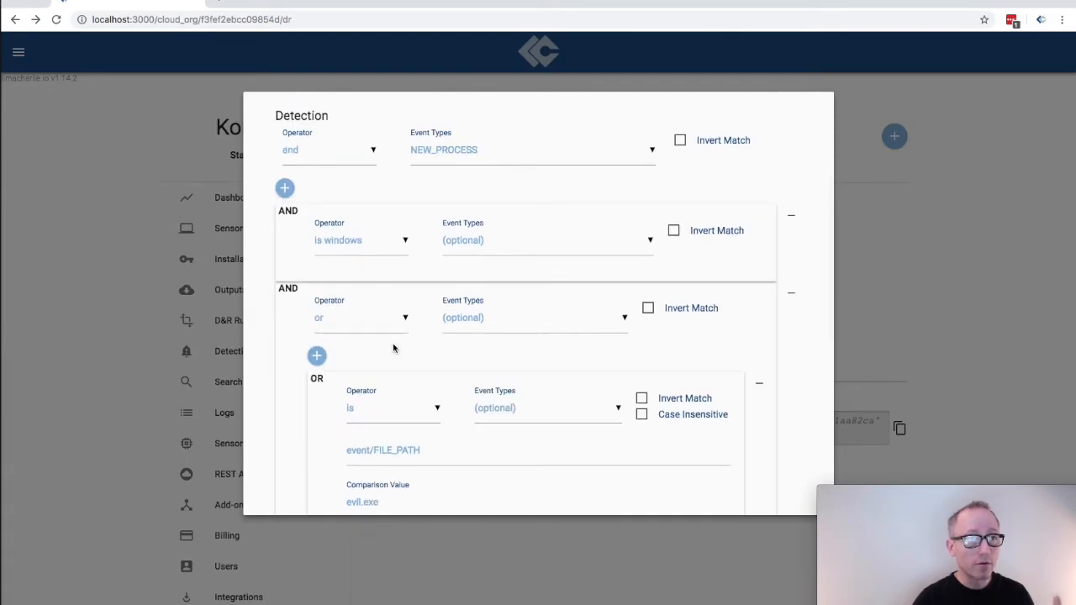
pyautogui.scroll(-1, 393, 343)
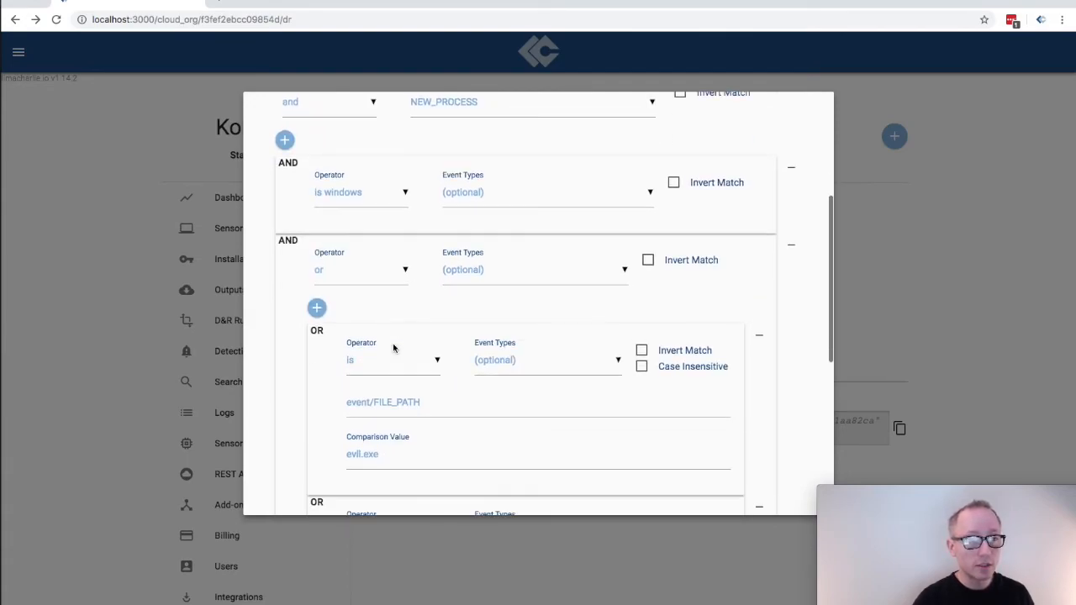
pyautogui.scroll(-1, 394, 348)
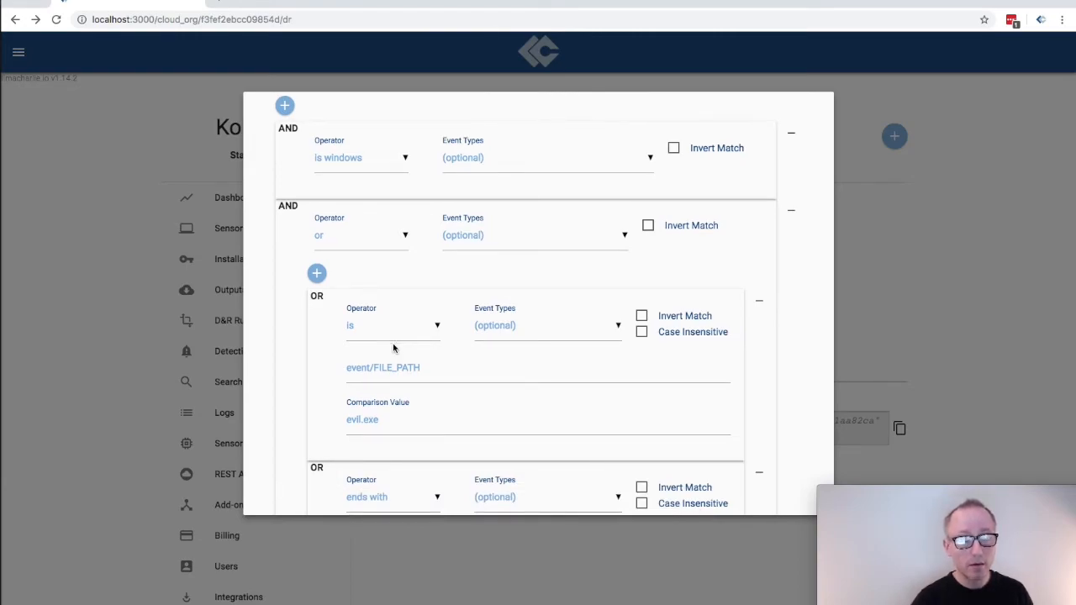
pyautogui.scroll(-1, 393, 343)
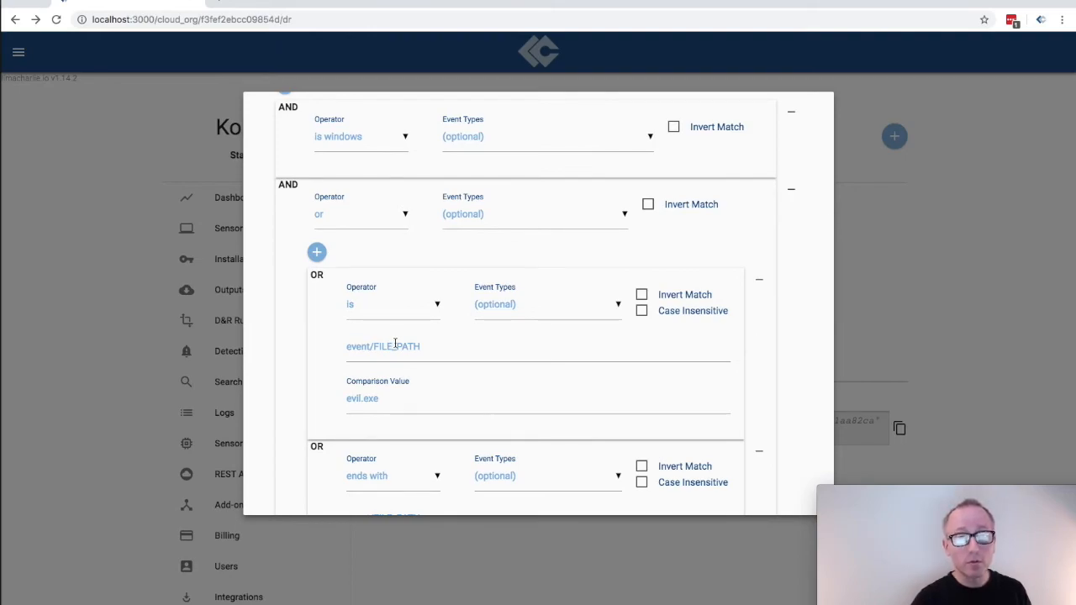
pyautogui.scroll(-1, 396, 343)
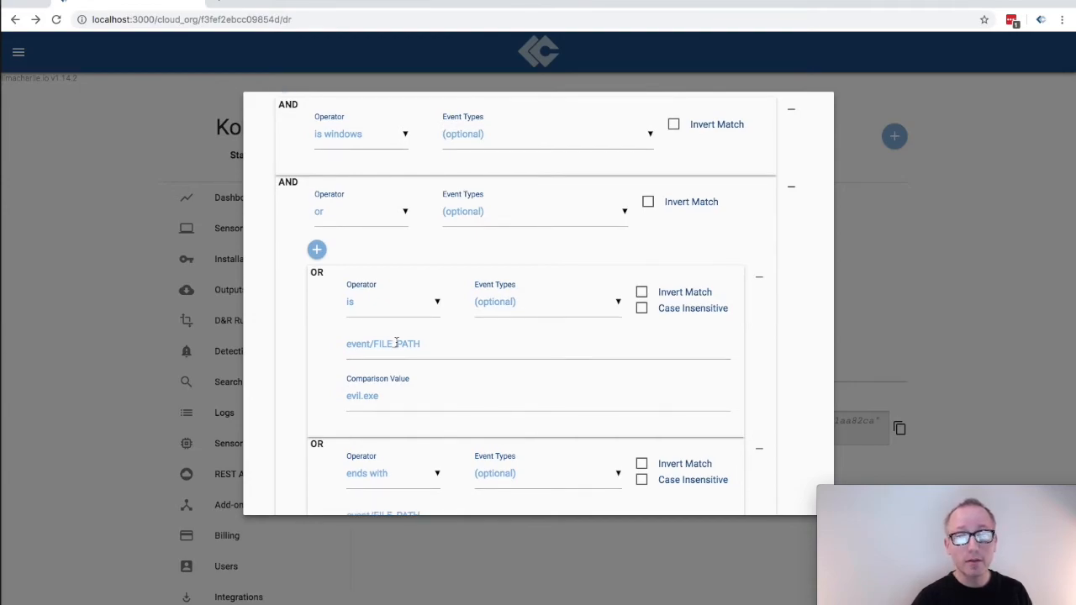
# Step: Add a response with the action "add tag" and the tag name "evil"
pyautogui.scroll(-5, 402, 340)
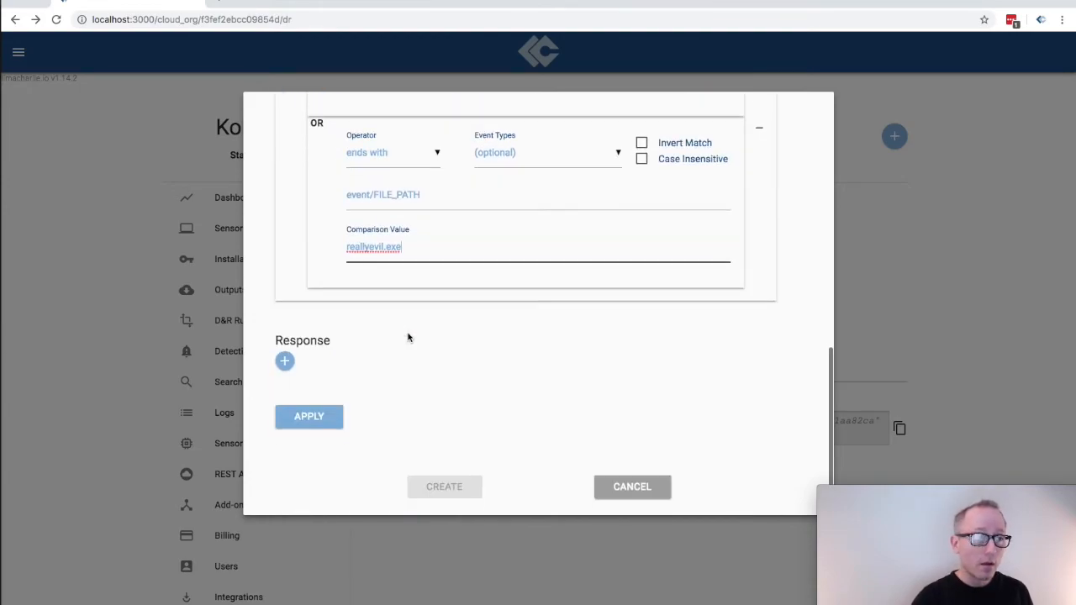
pyautogui.click(285, 361)
pyautogui.scroll(-1, 339, 354)
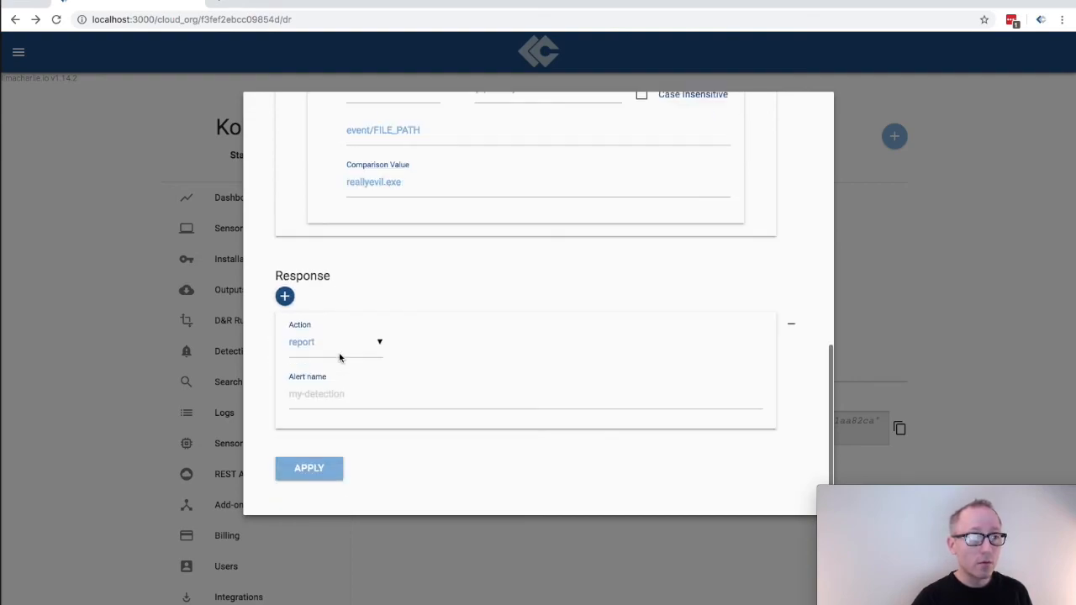
pyautogui.click(353, 346)
pyautogui.click(328, 411)
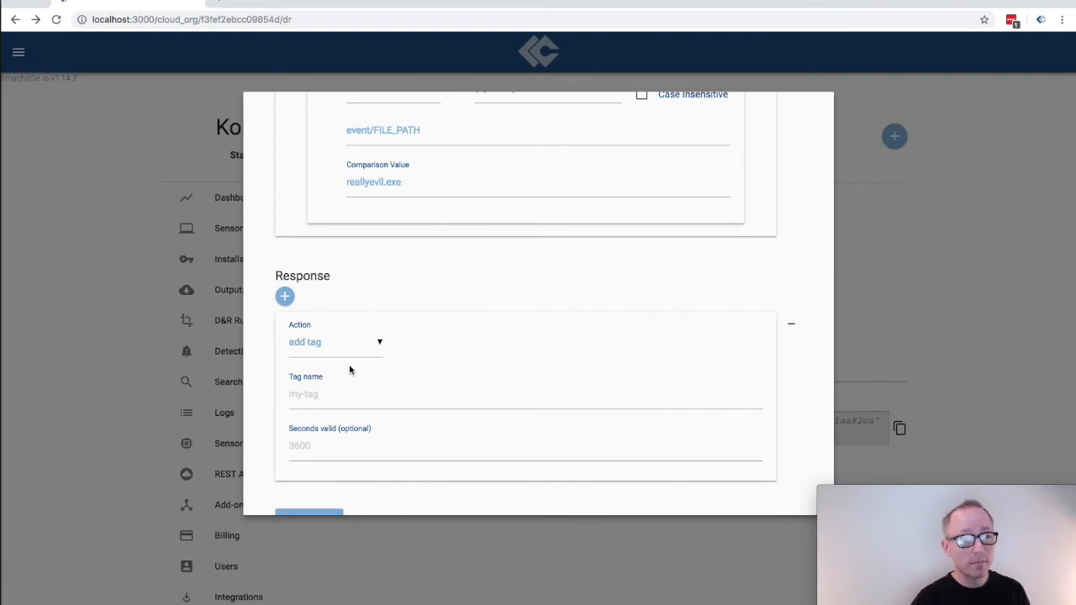
pyautogui.click(327, 393)
pyautogui.write('evil')
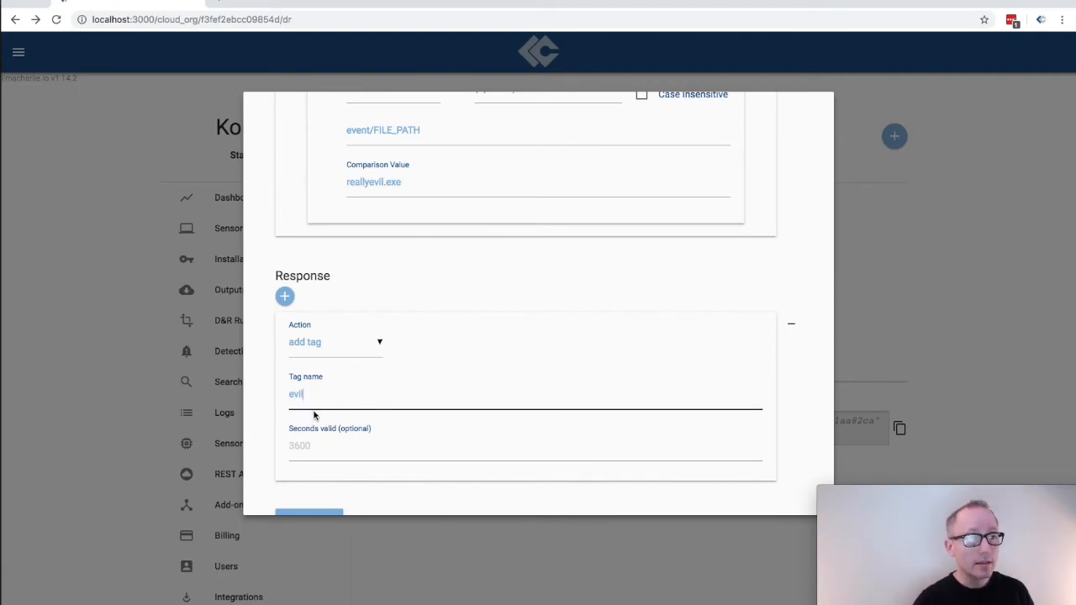
# Step: Set the response tag to stay valid for 3600 seconds, then apply the assisted definition and create the rule
pyautogui.scroll(-1, 316, 414)
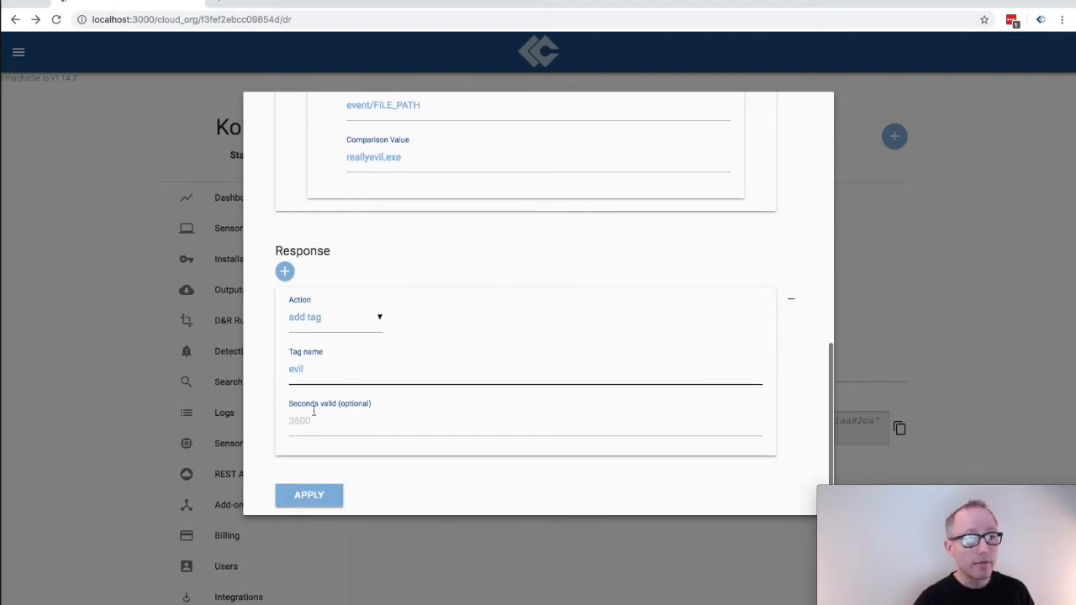
pyautogui.click(319, 423)
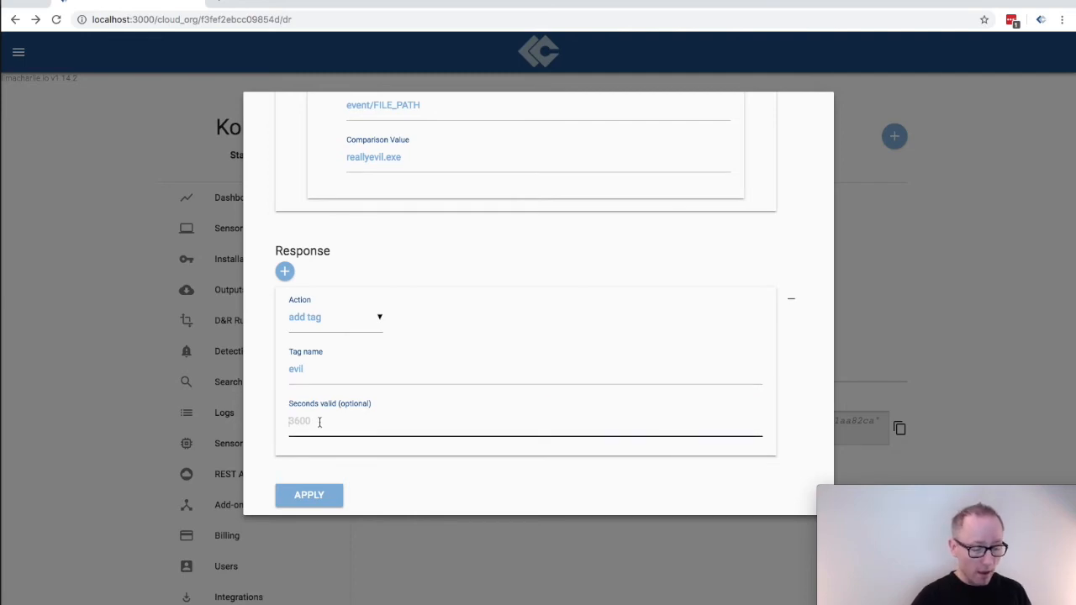
pyautogui.write('3600')
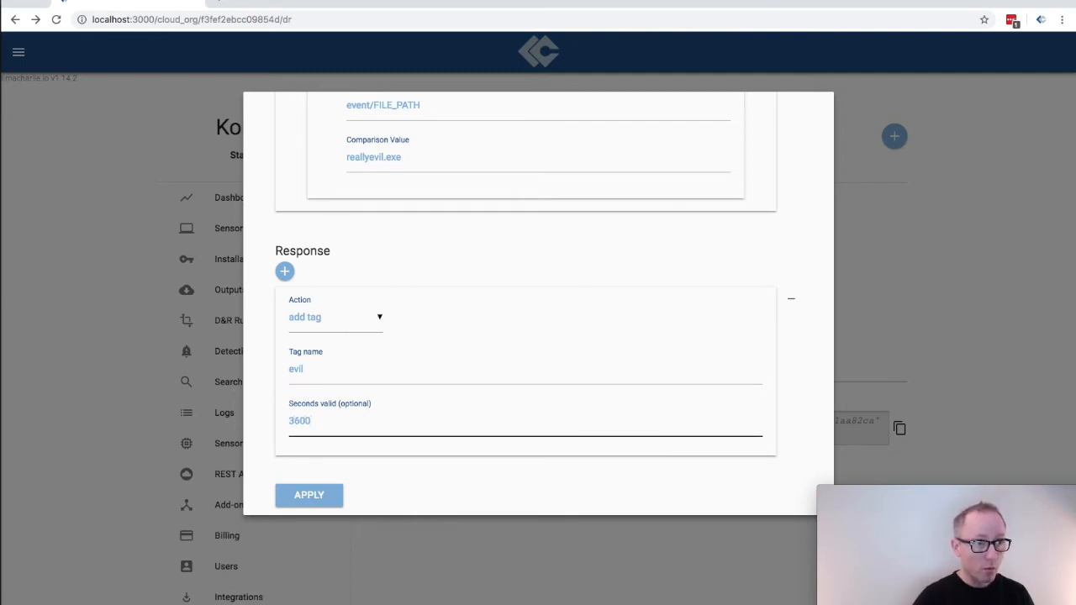
pyautogui.click(296, 490)
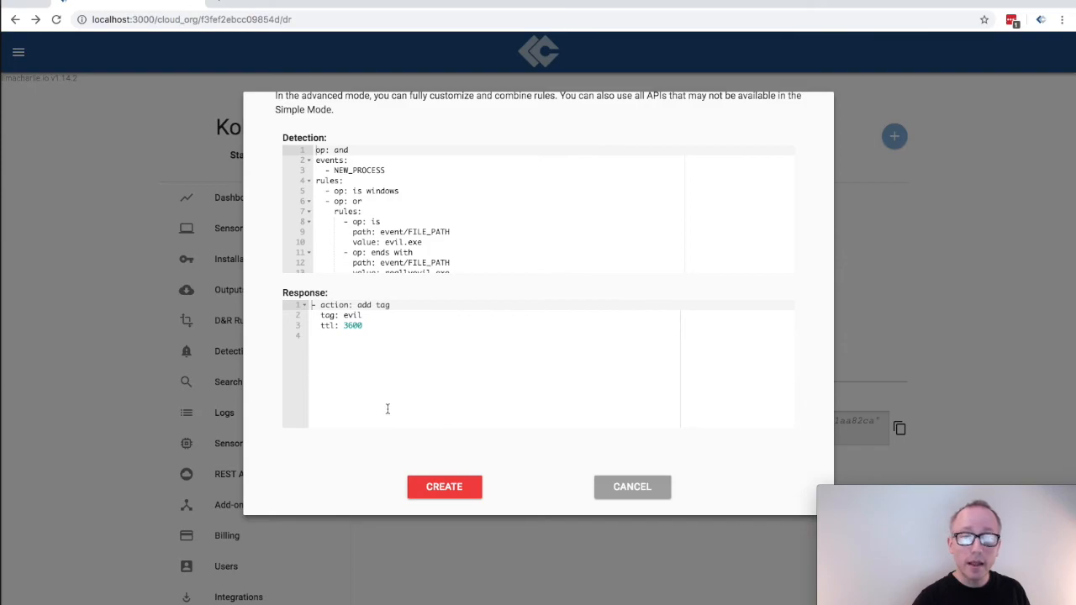
pyautogui.click(443, 488)
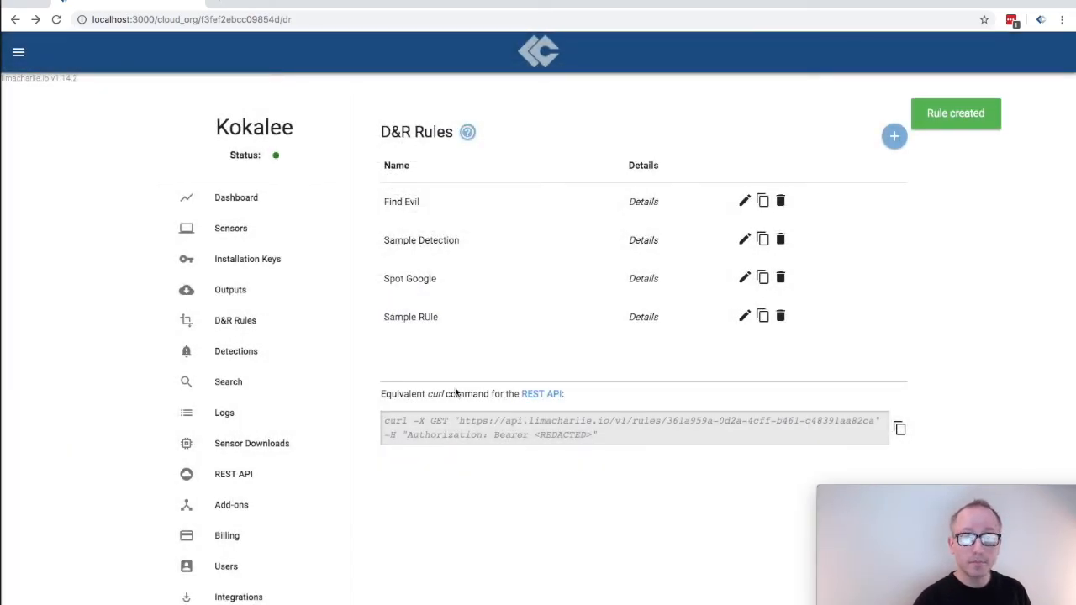